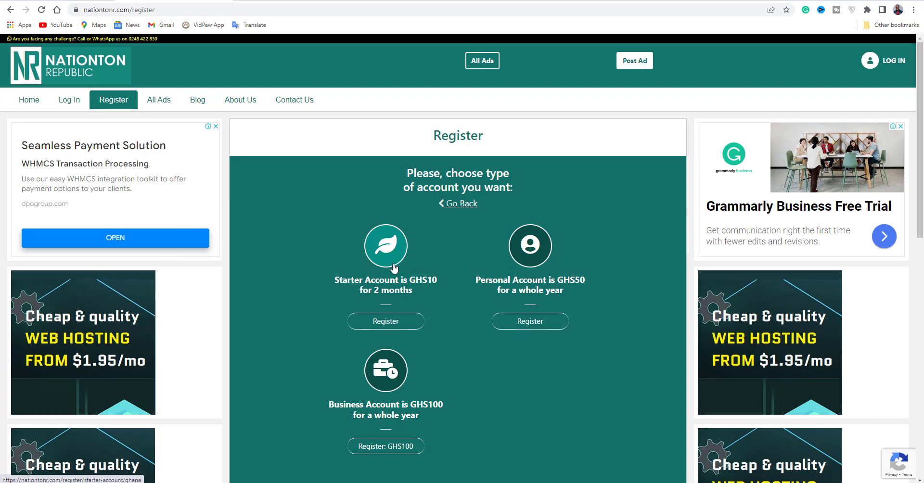
- Open the Starter Account registration form and check the prefilled field for the username of the inviter
click(381, 330)
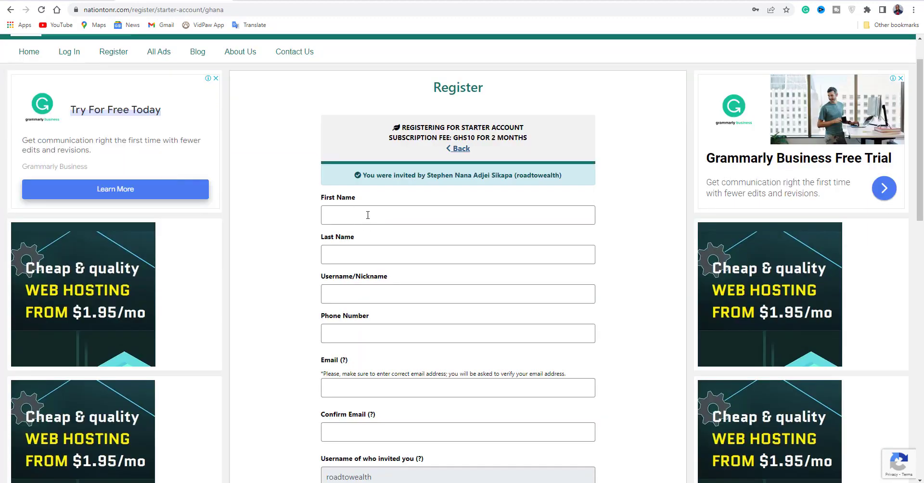
scroll(393, 226, down, 1)
scroll(393, 226, down, 6)
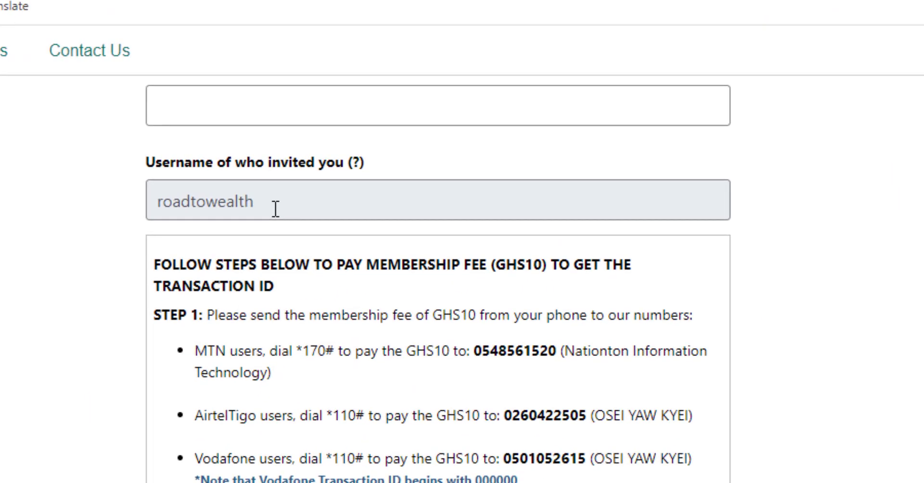
click(252, 202)
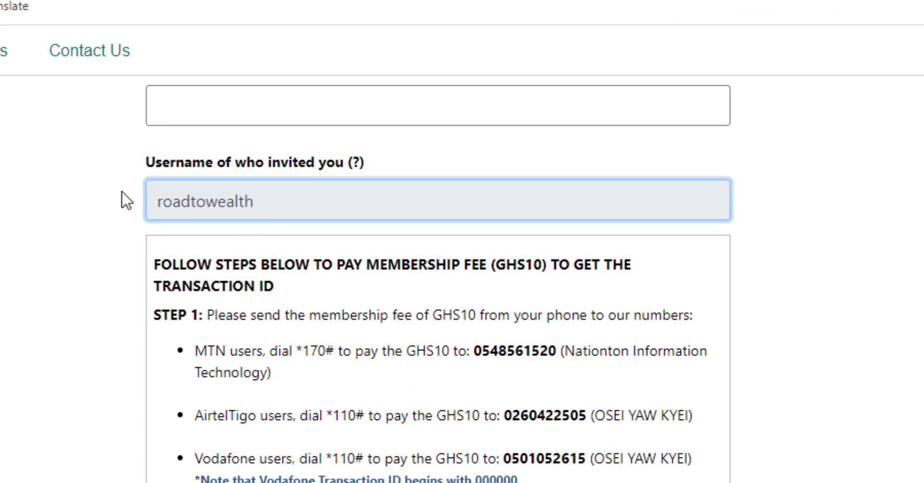
double_click(239, 192)
click(266, 193)
- Review the instructions for paying the GHS10 membership fee and the field where the Transaction ID goes
scroll(326, 260, down, 4)
scroll(337, 338, up, 4)
drag(476, 350, 557, 351)
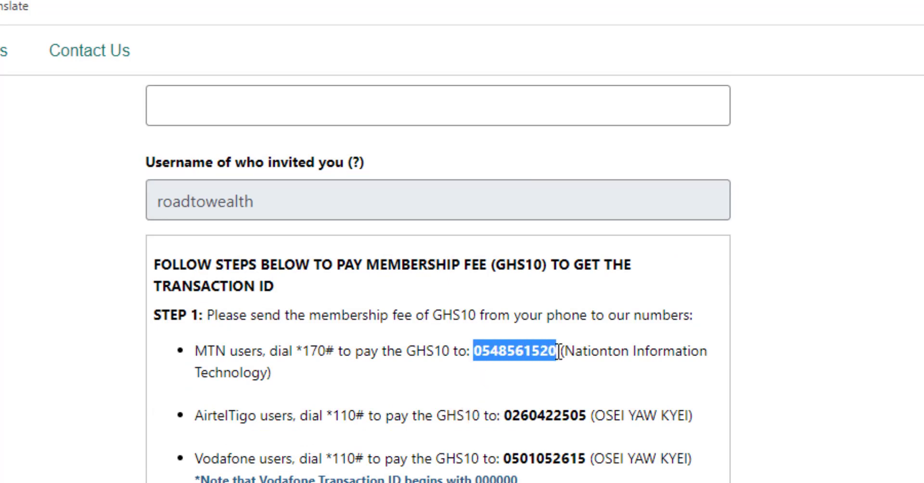
click(521, 352)
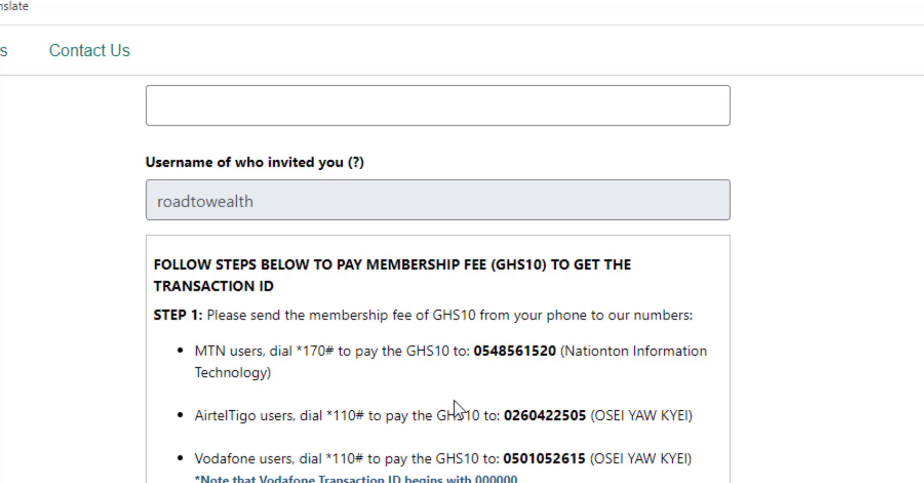
scroll(470, 469, down, 3)
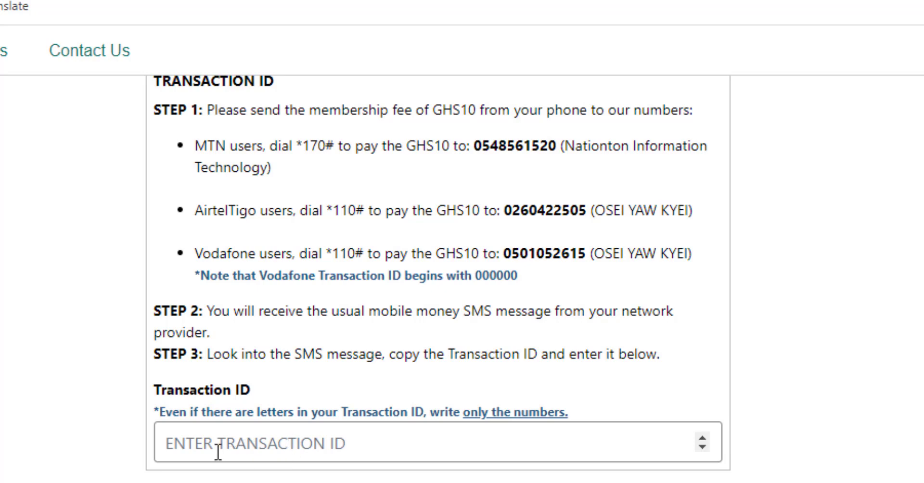
scroll(277, 444, up, 2)
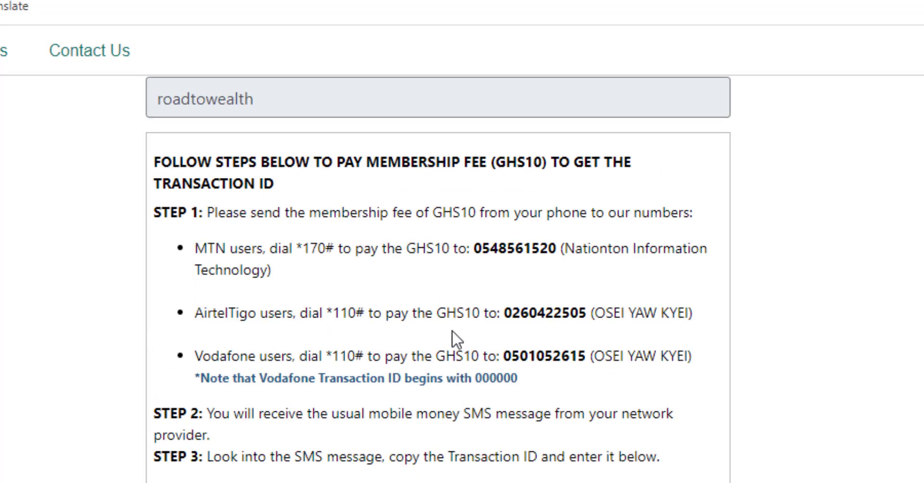
scroll(452, 330, down, 5)
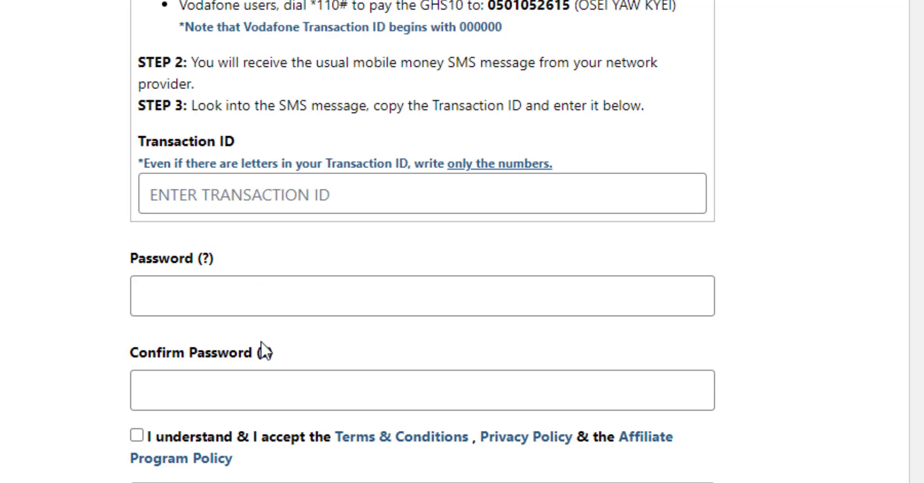
- Accept the Terms & Conditions, Privacy Policy and Affiliate Program Policy on the registration form
click(181, 402)
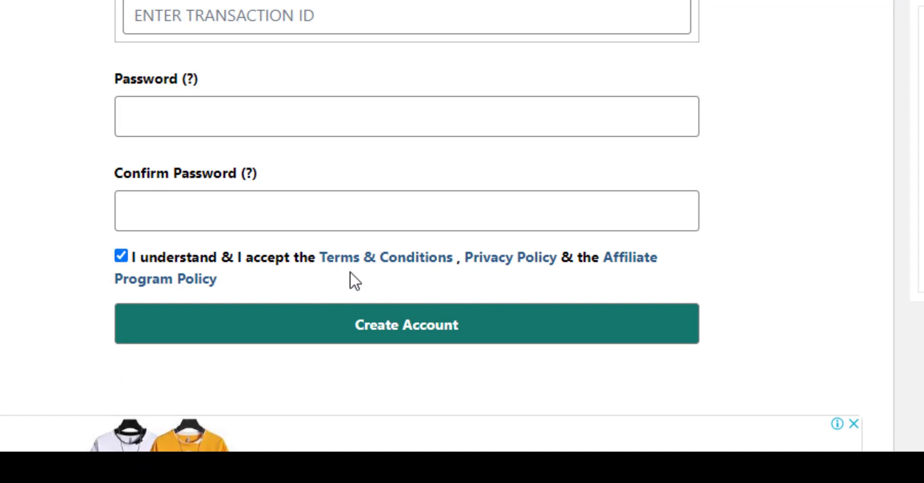
scroll(361, 97, down, 2)
scroll(354, 13, up, 10)
scroll(351, 11, up, 8)
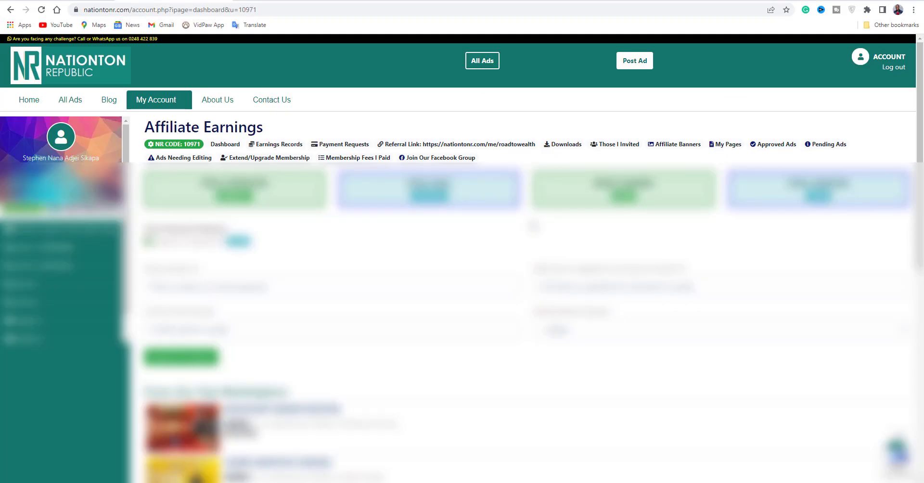
- Open the Downloads page of the Nationton account
click(564, 144)
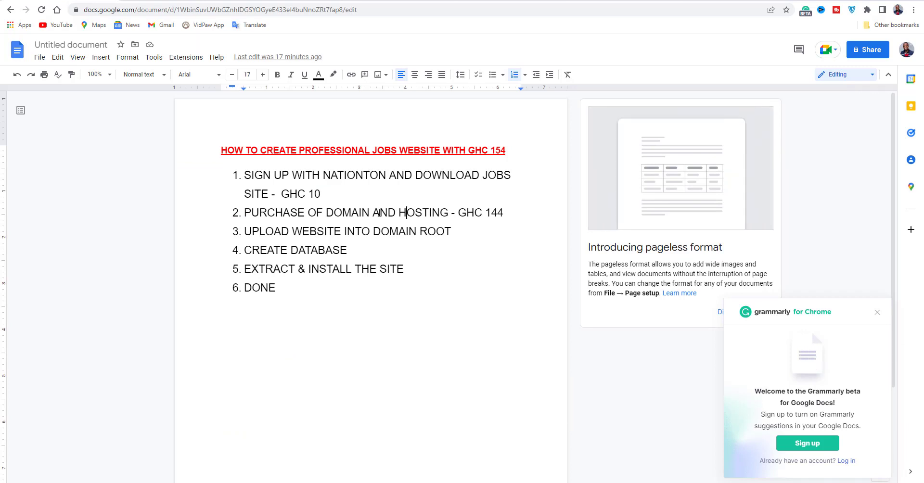
- Highlight the item on purchasing domain and hosting for GHC 144 in the Google Docs outline, then clear the selection
drag(506, 213, 250, 214)
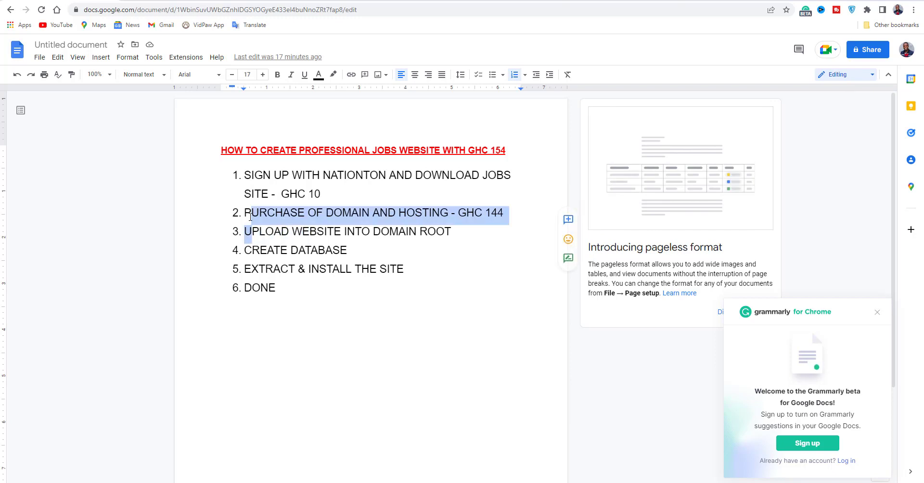
click(482, 234)
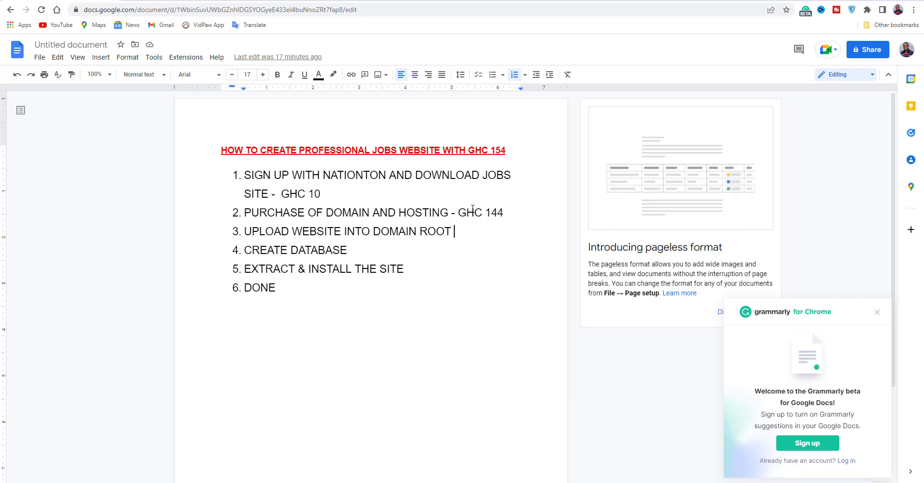
- Switch to the UviTech Cloud site in the incognito browser window and open its hosting plans through Order Hosting
key(alt+Tab)
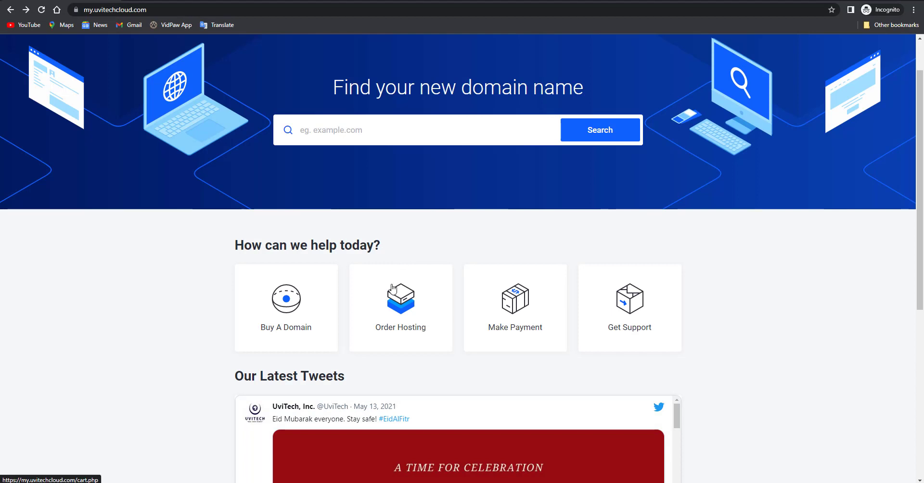
scroll(393, 288, down, 2)
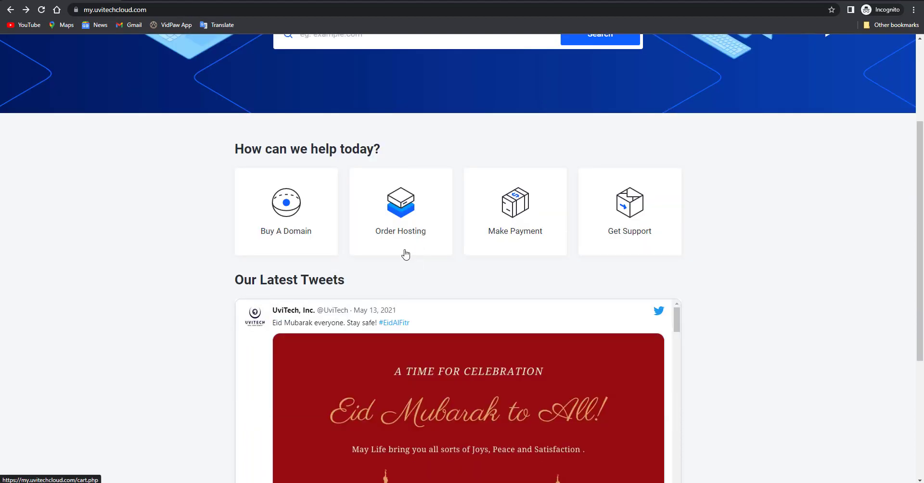
click(403, 248)
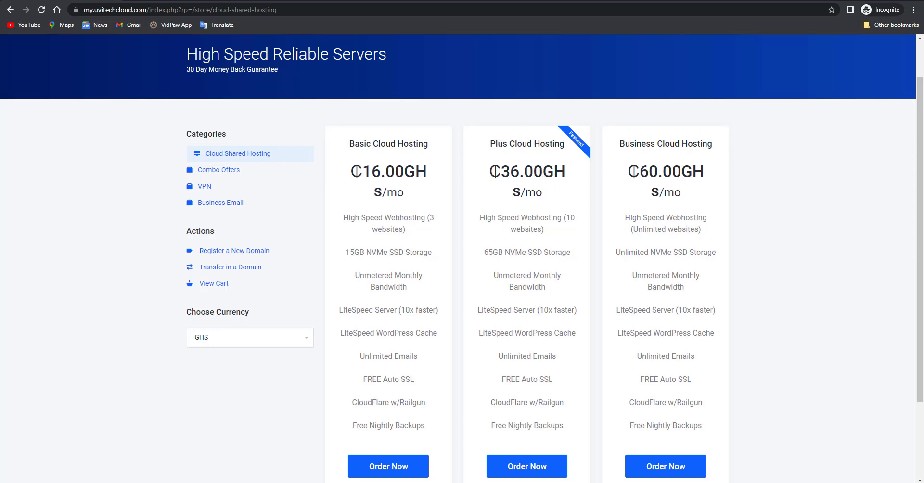
- Compare the cloud shared hosting plans and order the Basic Cloud Hosting plan
scroll(660, 234, down, 1)
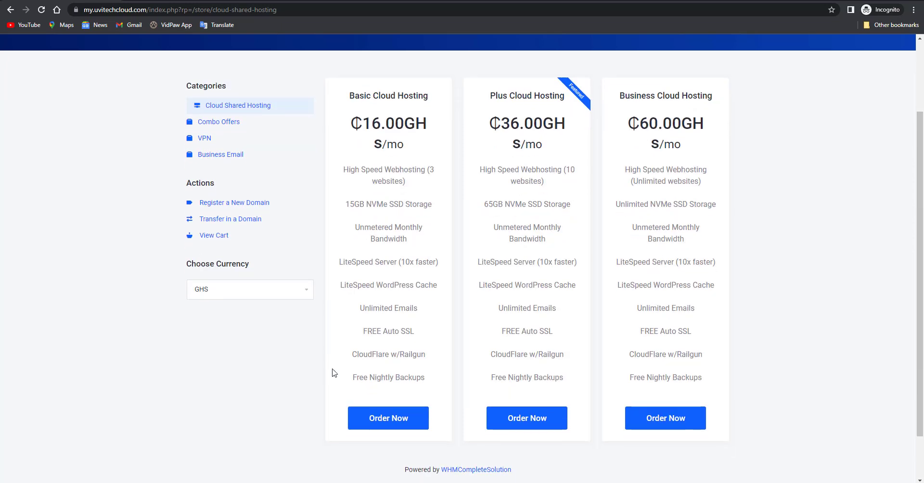
scroll(354, 350, up, 1)
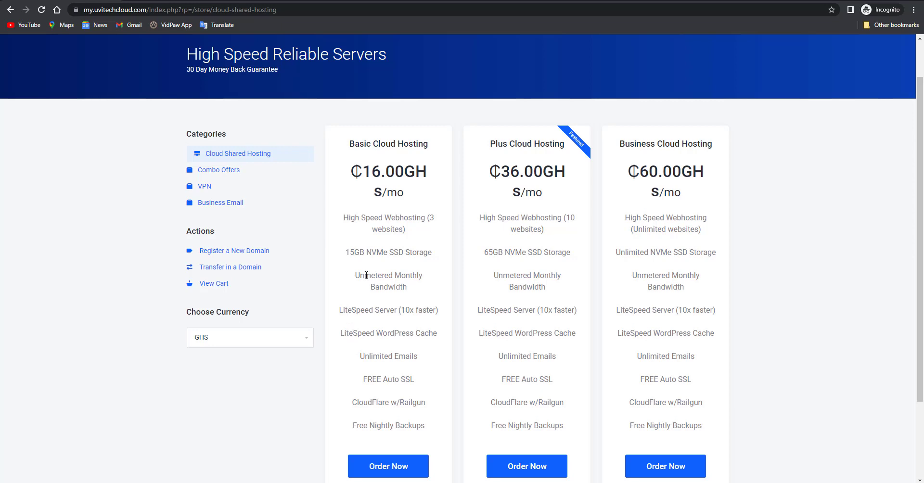
scroll(380, 260, down, 1)
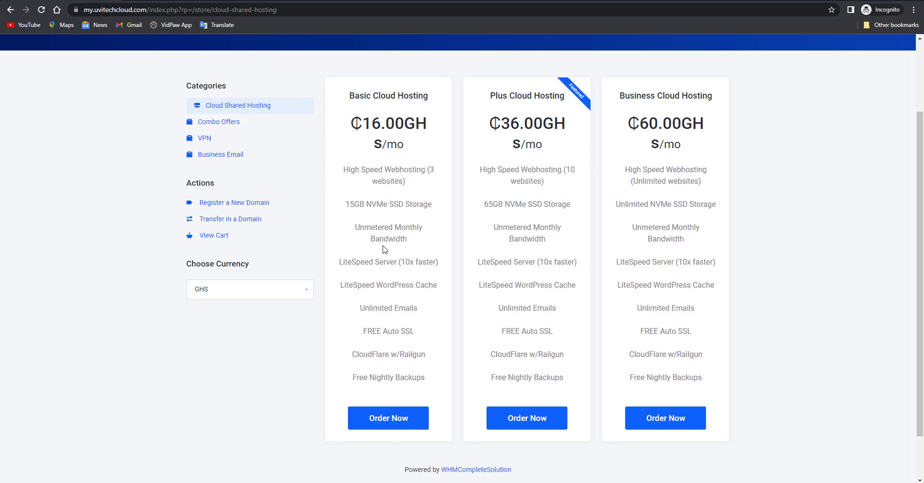
click(386, 423)
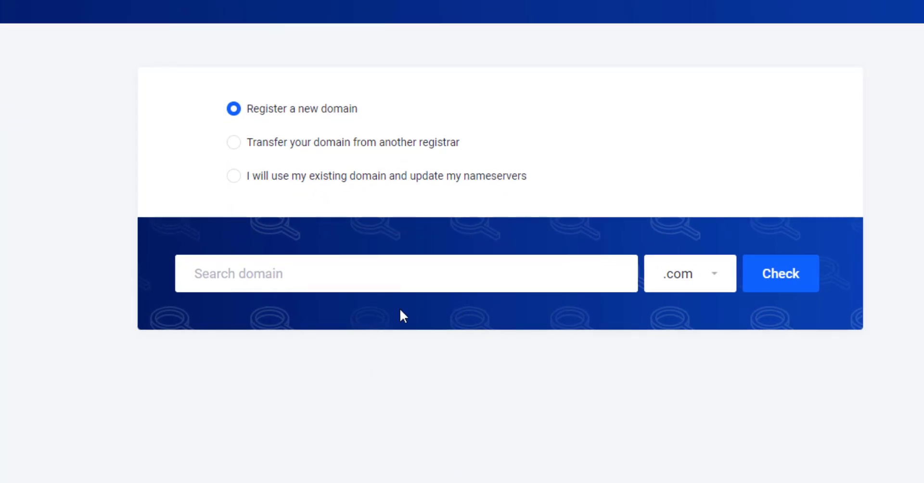
- Enter myjobswebsiteneititi as the name of the new domain to register
click(294, 282)
text(myjobswebsiteneititi)
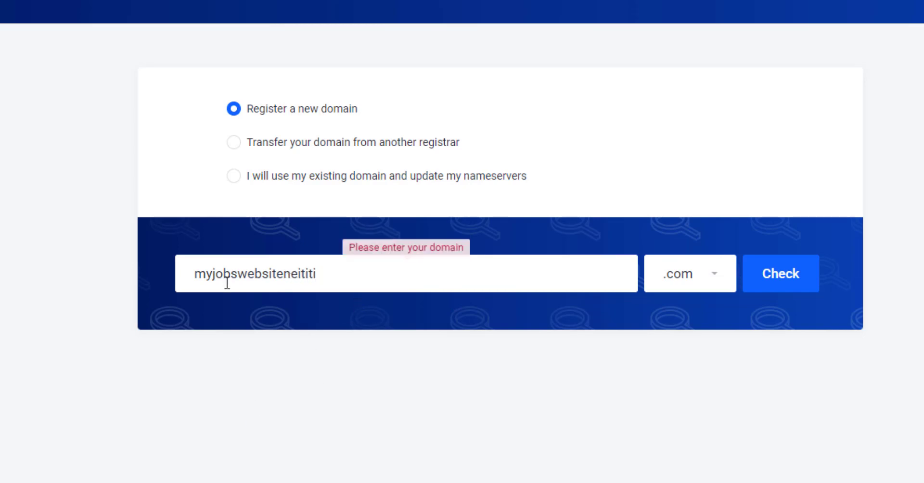
click(805, 265)
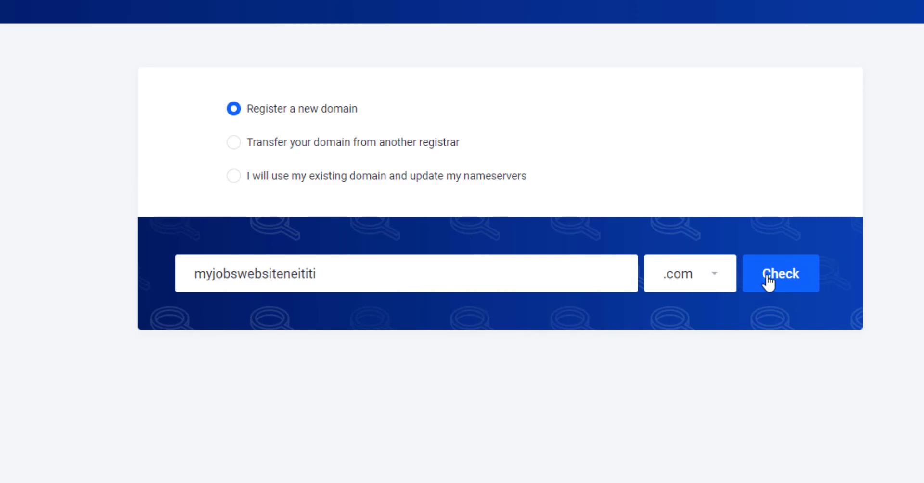
- Look through the available domain extensions, keep .com and check the domain's availability
click(731, 288)
scroll(661, 404, down, 2)
scroll(657, 403, up, 2)
scroll(655, 407, down, 4)
scroll(656, 410, down, 10)
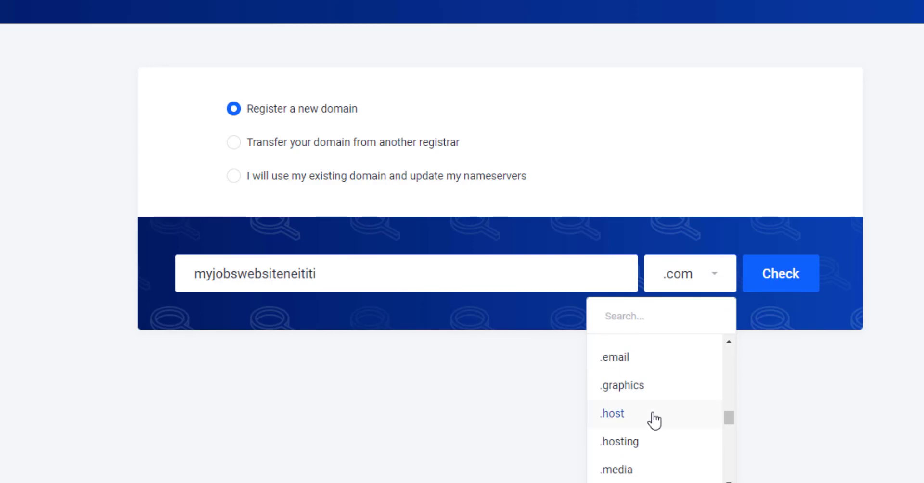
click(819, 374)
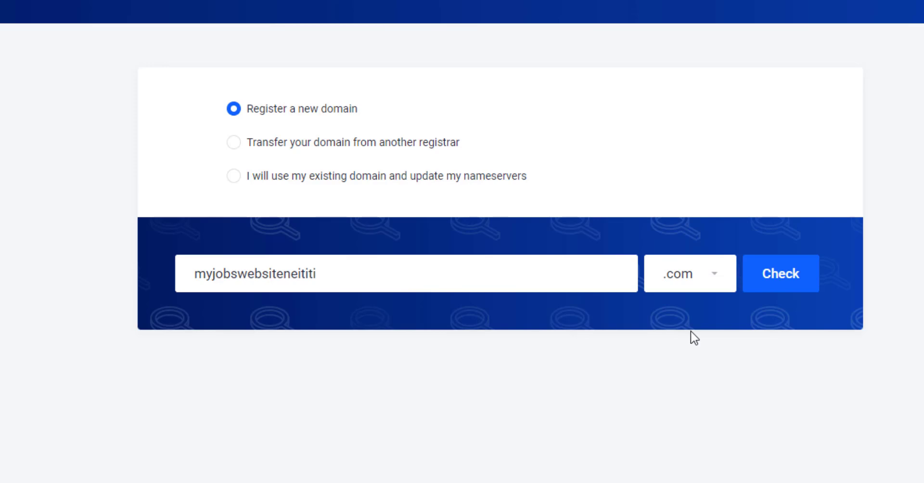
click(792, 282)
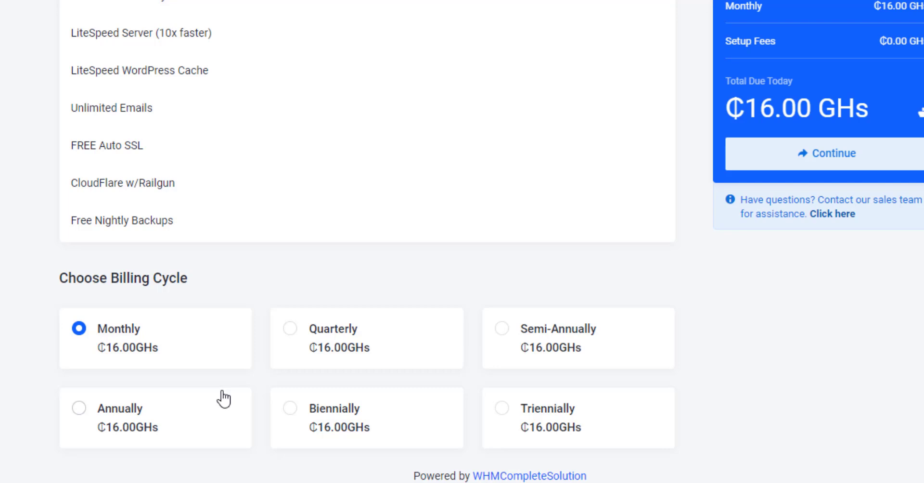
- Set the hosting billing cycle to Quarterly and continue past the domain configuration without add-ons to Review & Checkout
click(292, 333)
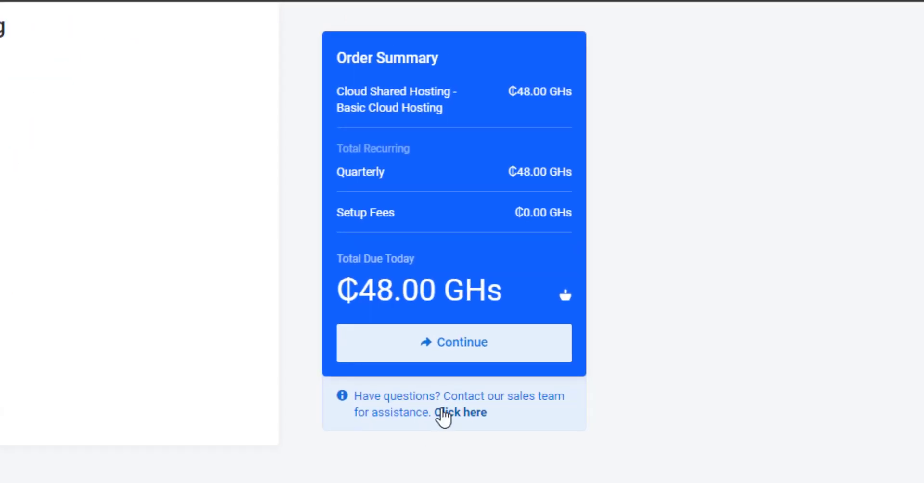
click(479, 355)
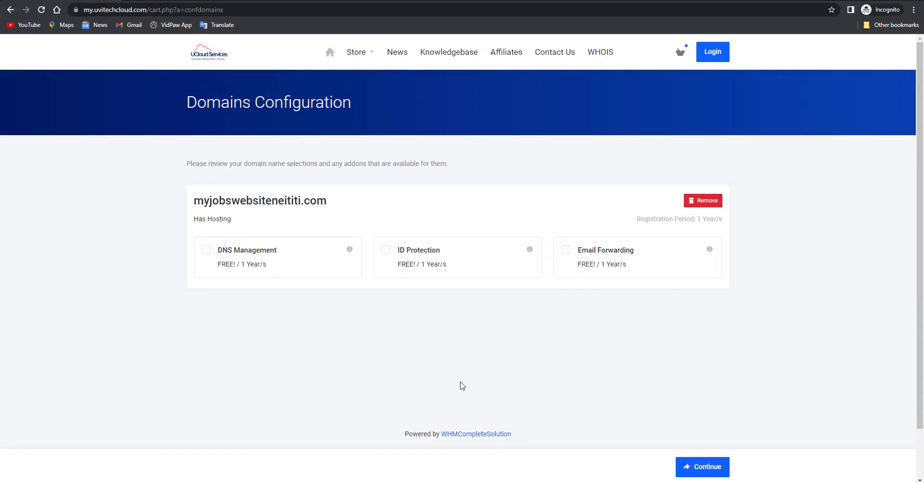
click(696, 470)
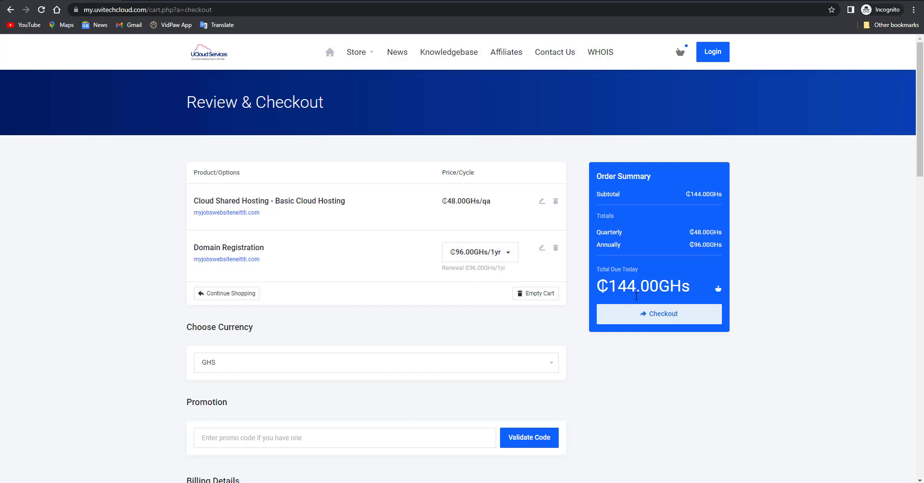
- Examine the checkout form's billing details, account security, domain registrant information and payment method sections
scroll(568, 349, down, 6)
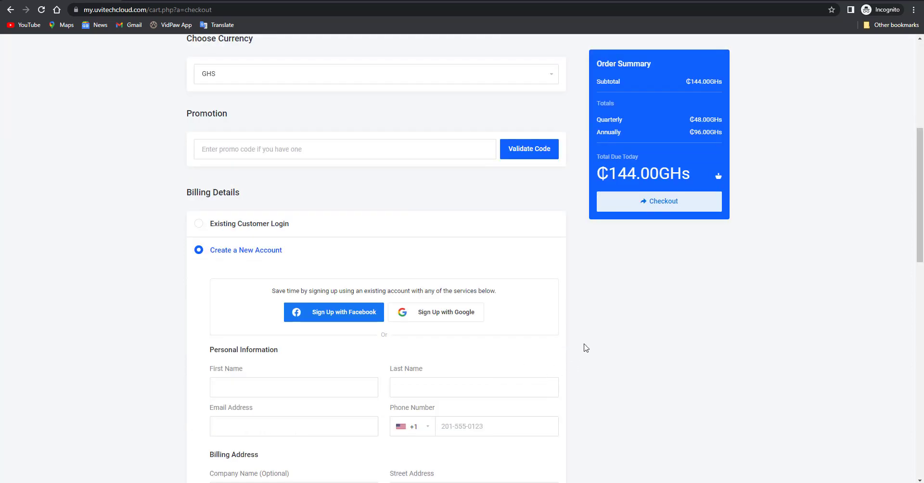
scroll(597, 327, up, 3)
scroll(543, 302, down, 6)
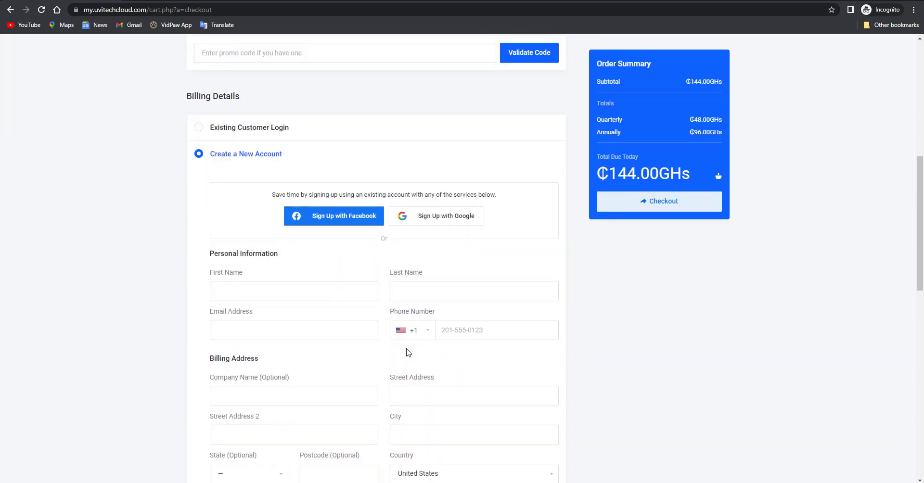
scroll(322, 226, down, 1)
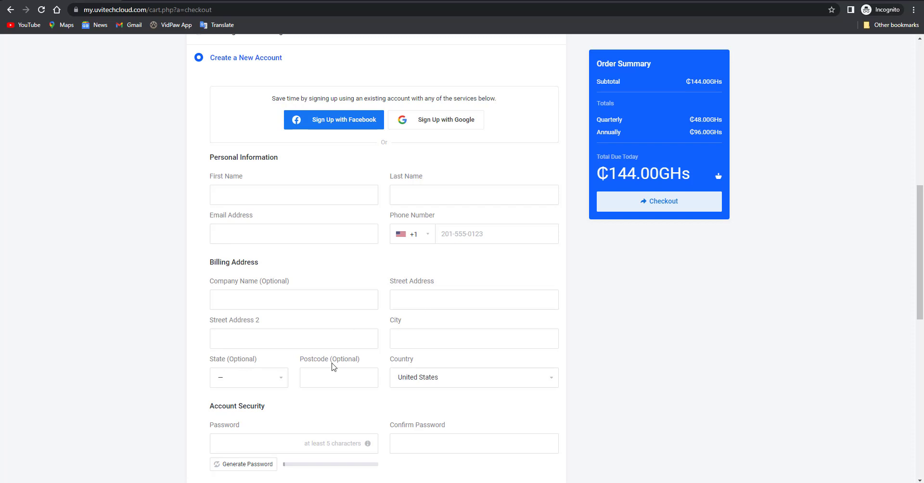
scroll(348, 350, up, 1)
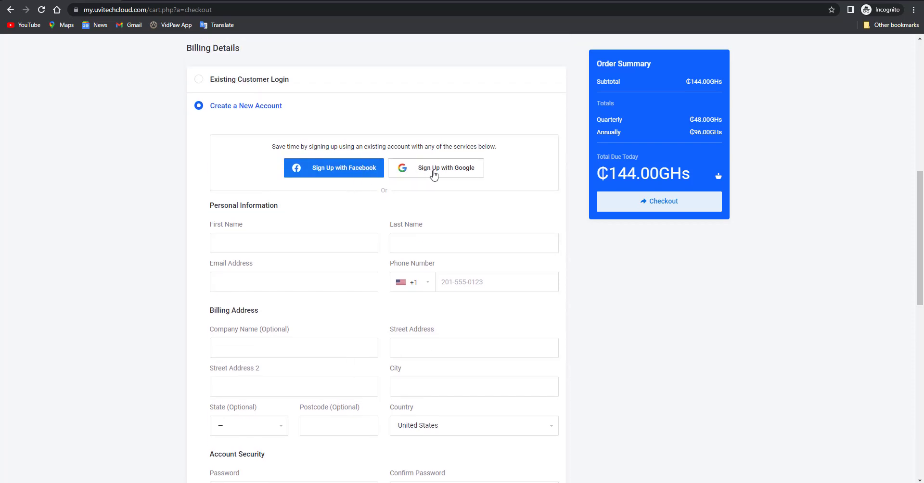
scroll(303, 284, down, 3)
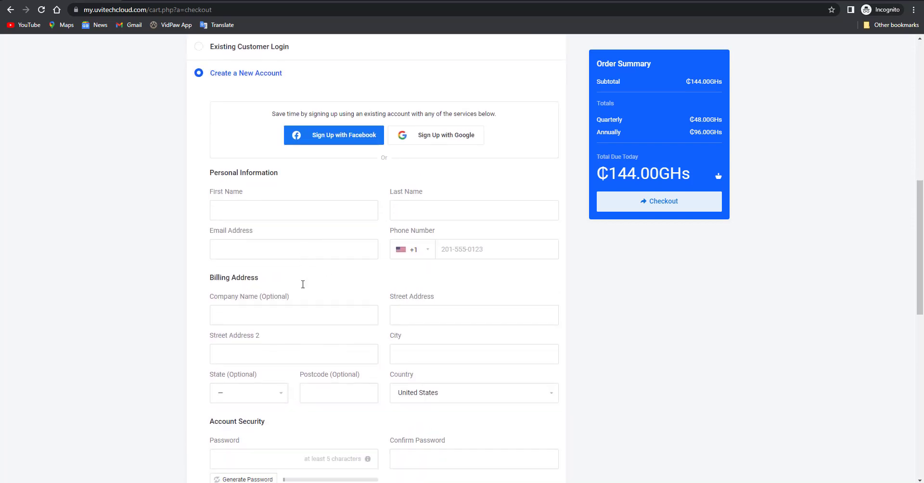
scroll(423, 341, down, 2)
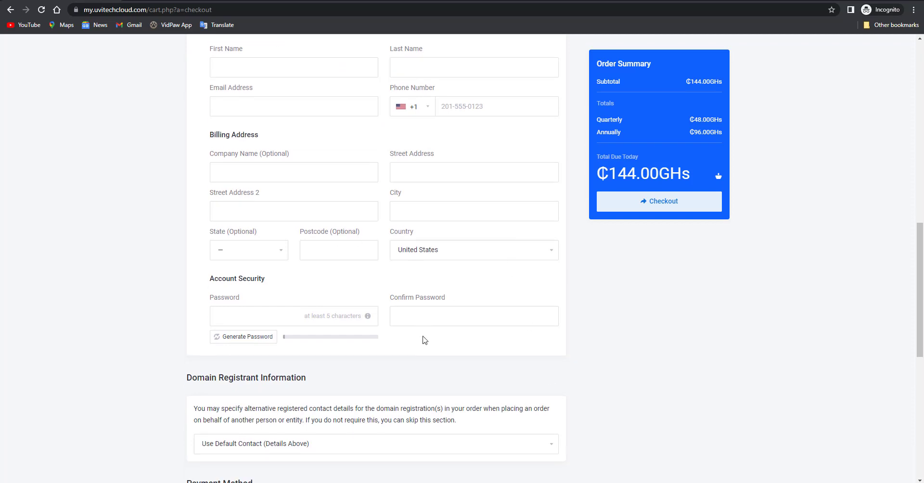
scroll(337, 212, up, 3)
scroll(356, 207, down, 9)
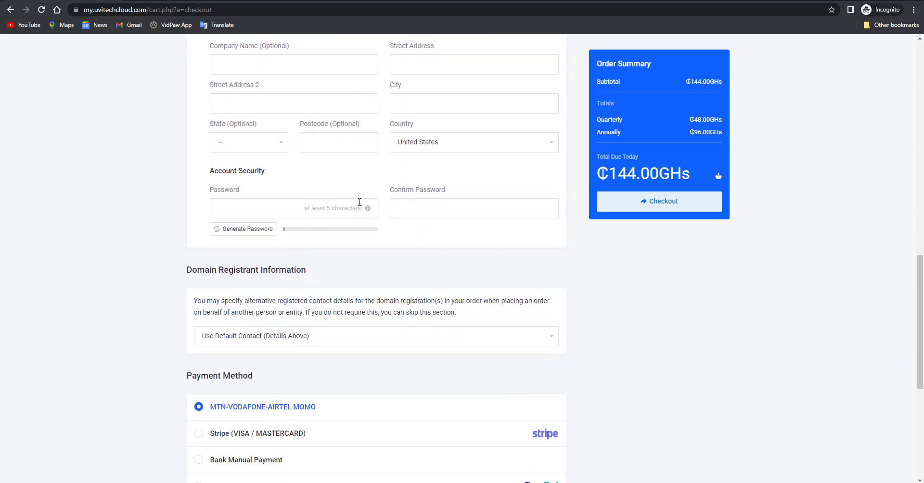
- Review the checkout form's payment methods and order summary, and the domain and hosting item of the Google Docs outline
scroll(289, 255, up, 1)
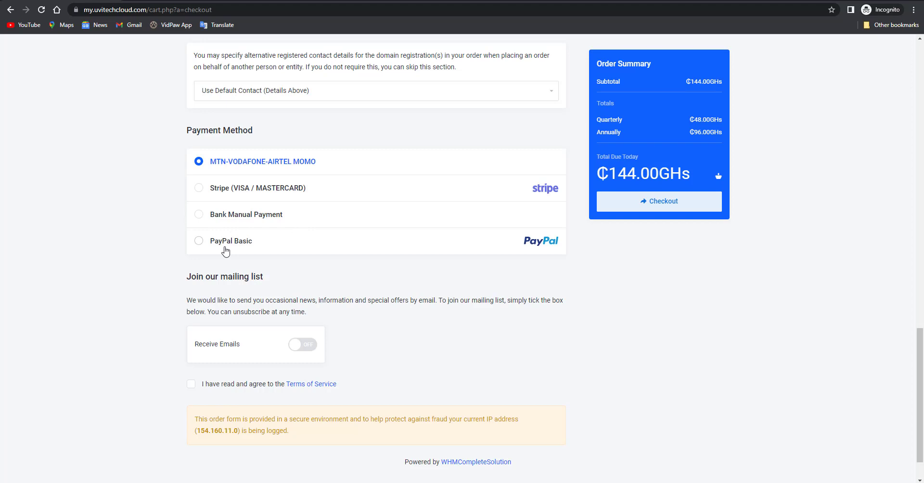
scroll(412, 367, down, 1)
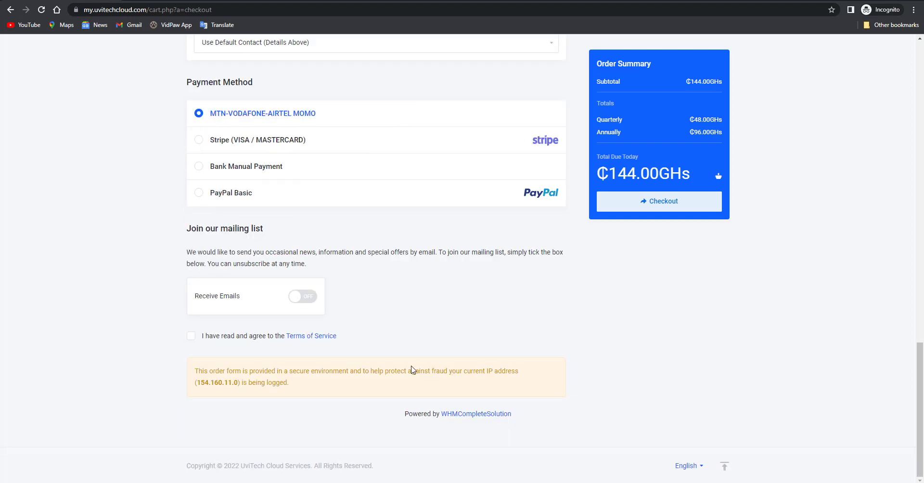
scroll(716, 187, up, 5)
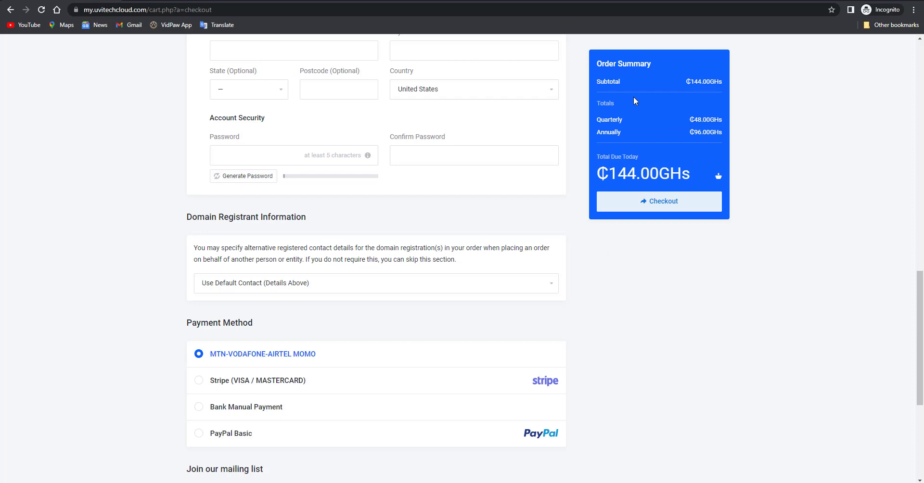
scroll(541, 199, down, 1)
scroll(541, 199, up, 4)
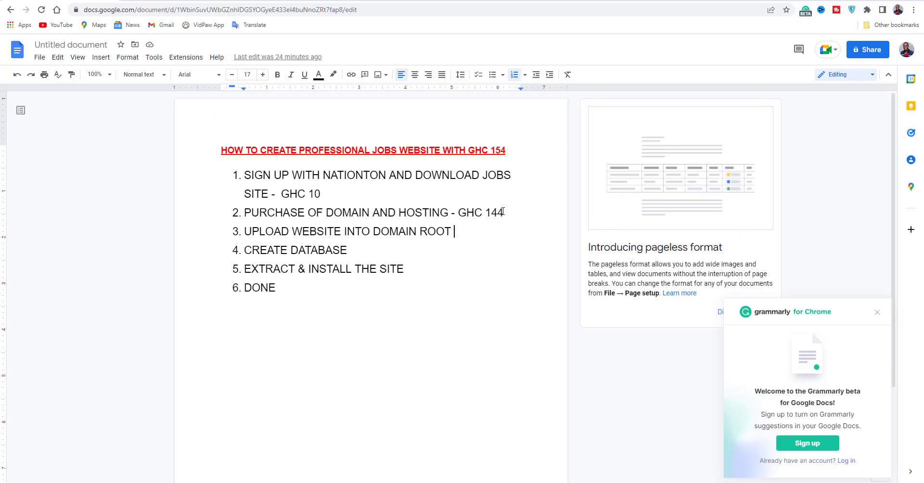
drag(504, 212, 244, 212)
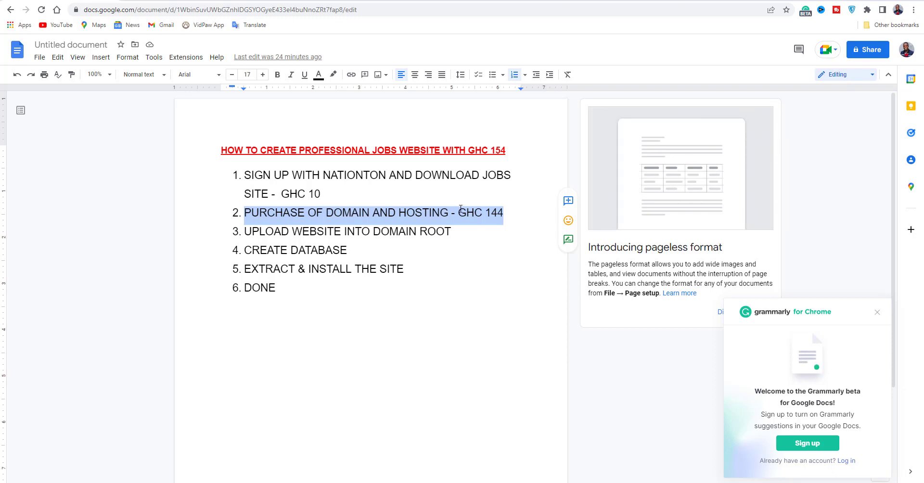
click(504, 216)
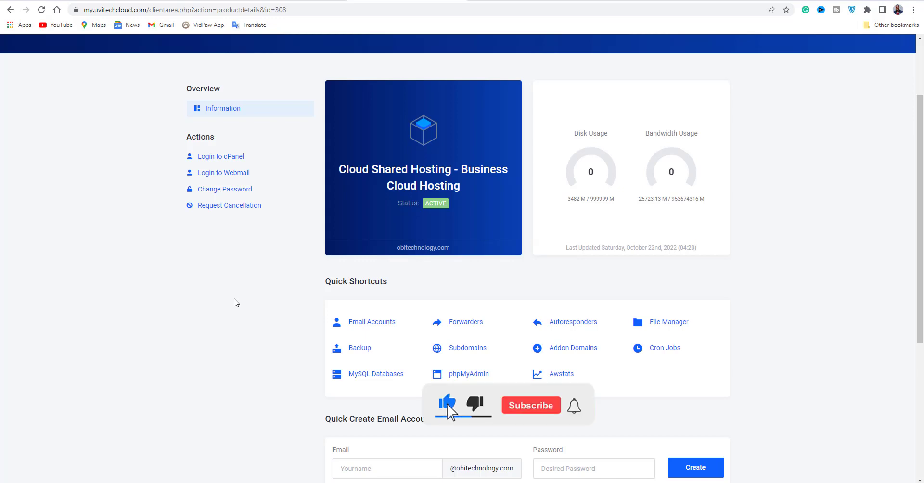
- Log in to cPanel from the hosting account and go from its domain list to the jobs.obitechnology.com document root
click(211, 157)
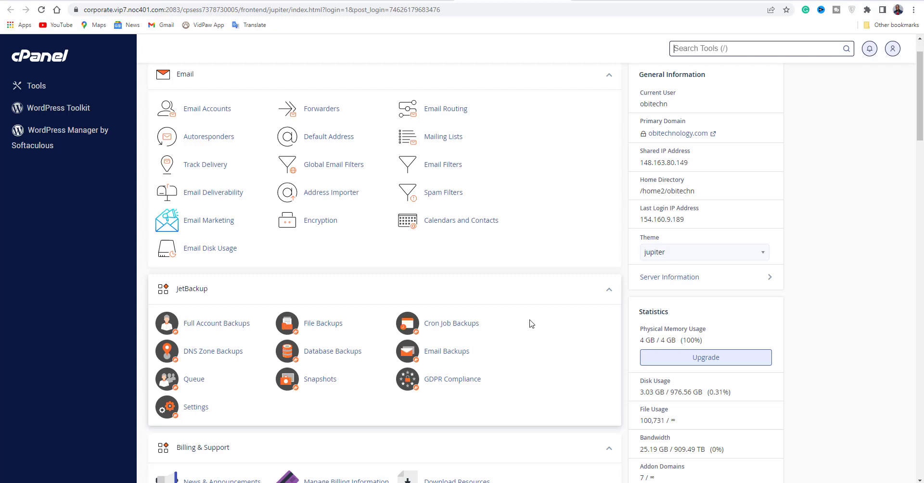
scroll(531, 323, up, 1)
scroll(531, 324, down, 15)
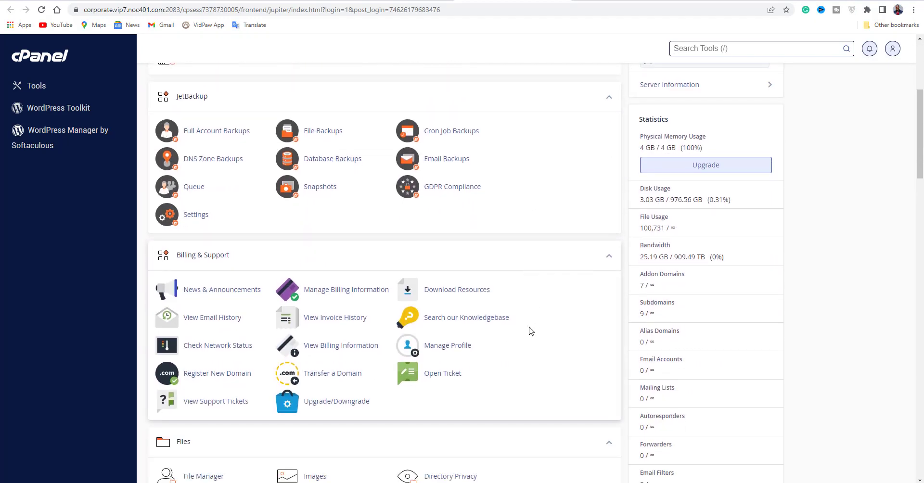
click(438, 251)
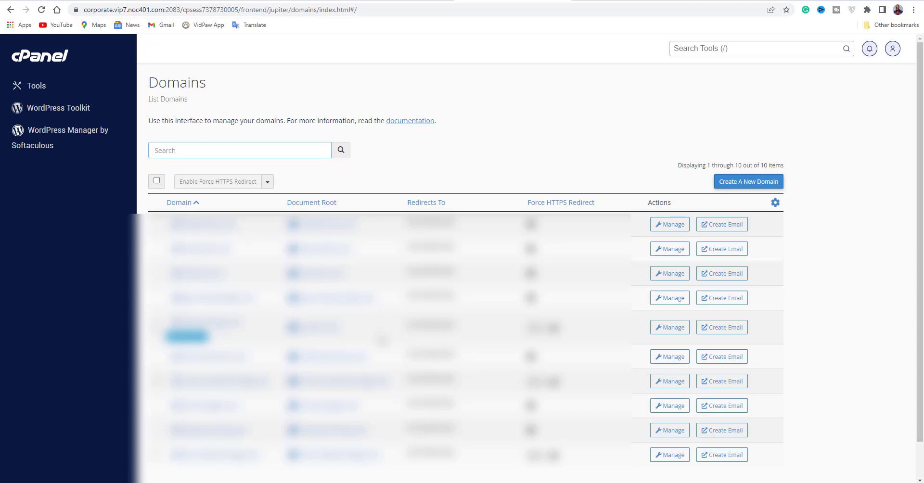
click(673, 330)
click(459, 240)
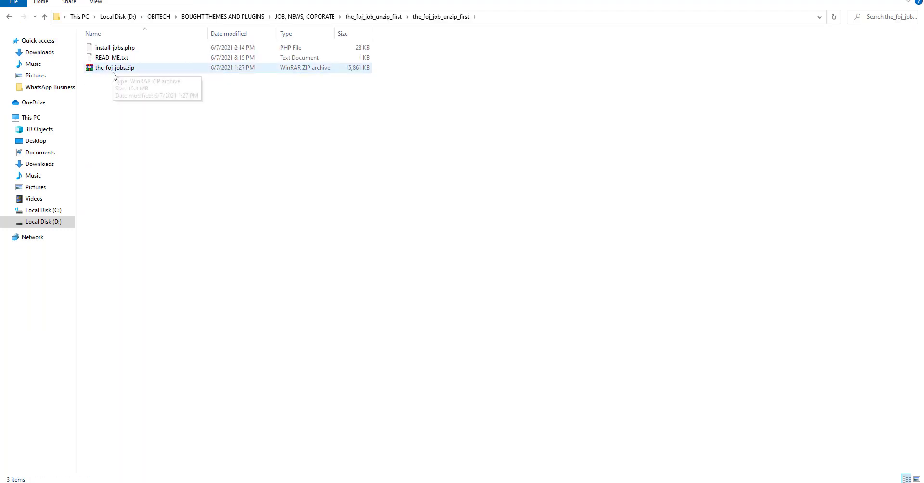
- Select install-jobs.php and the-foj-jobs.zip in the unzipped the_foj_job_unzip_first folder in File Explorer
click(111, 58)
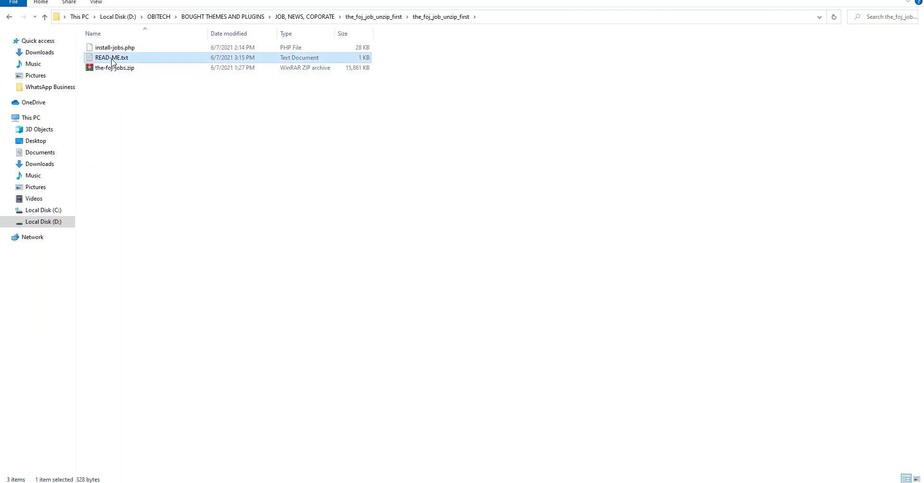
click(129, 115)
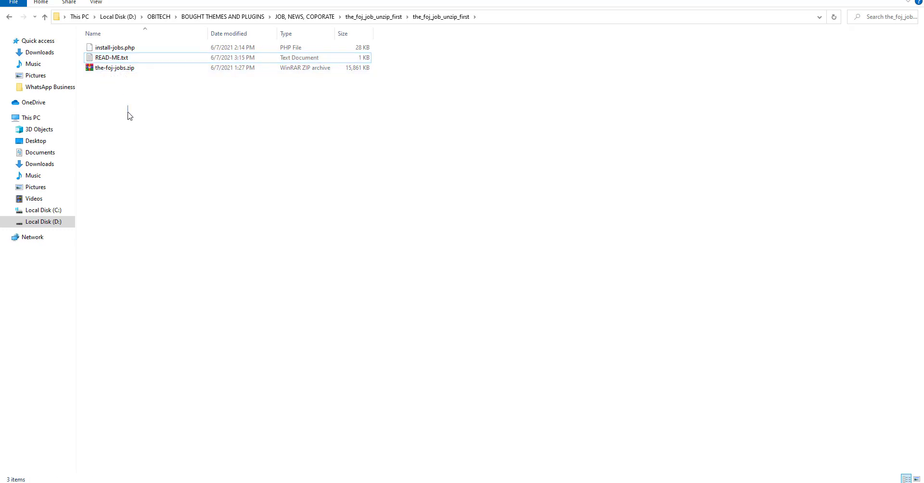
click(129, 48)
ctrl+click(124, 71)
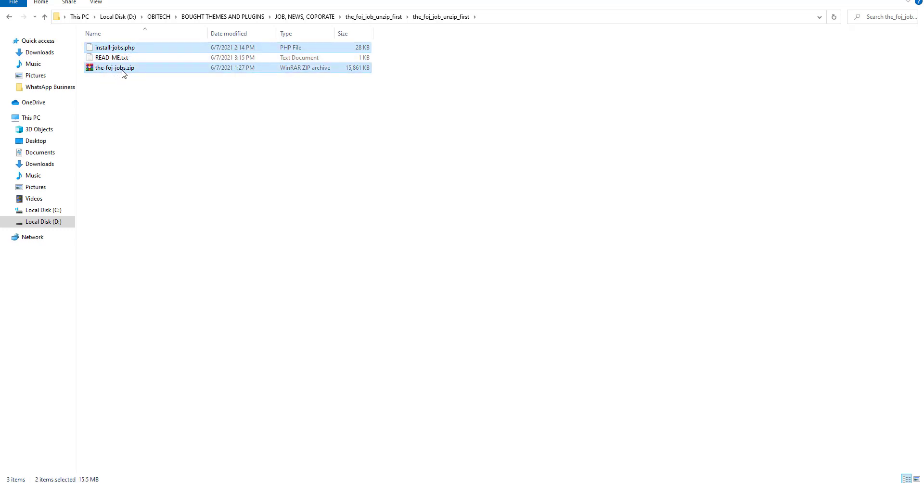
- Switch to cPanel File Manager and upload the-foj-jobs.zip and install-jobs.php into the jobs.obitechnology.com folder, returning to that folder
click(318, 482)
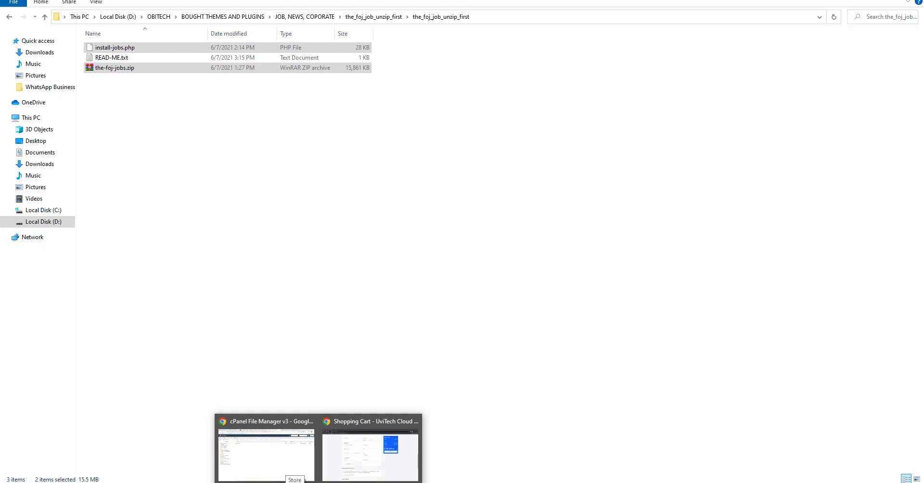
click(266, 452)
click(165, 66)
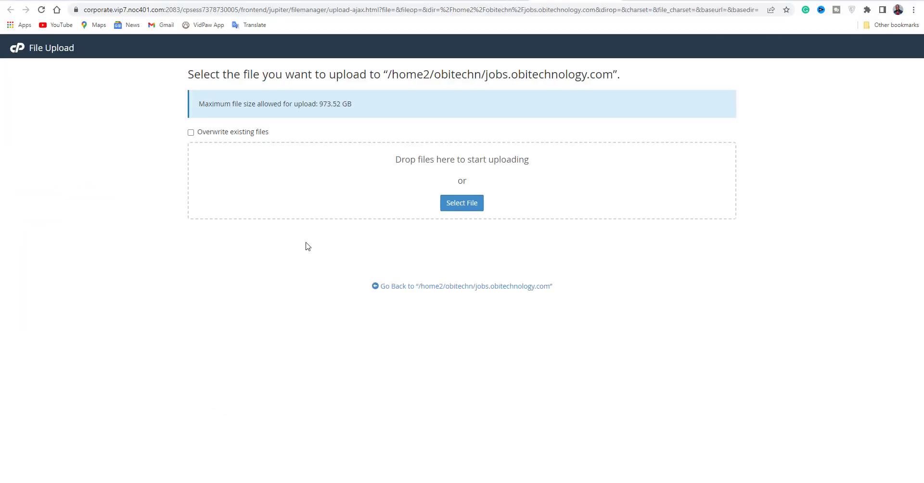
click(457, 204)
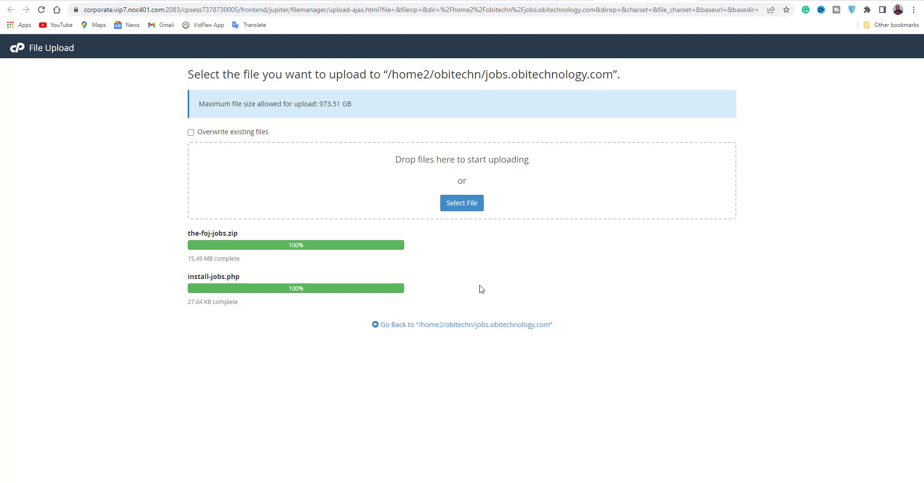
click(472, 325)
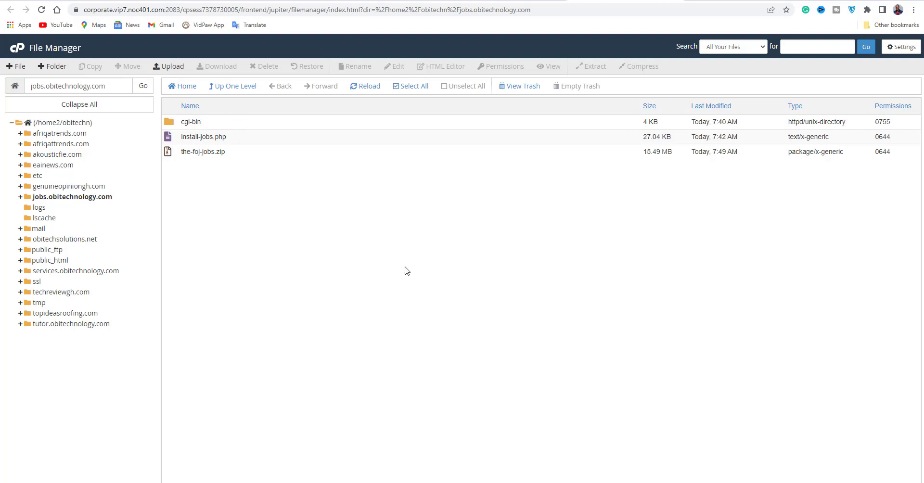
- Check the outline in Google Docs for the database item and open the MySQL Database Wizard among cPanel's tools
click(63, 0)
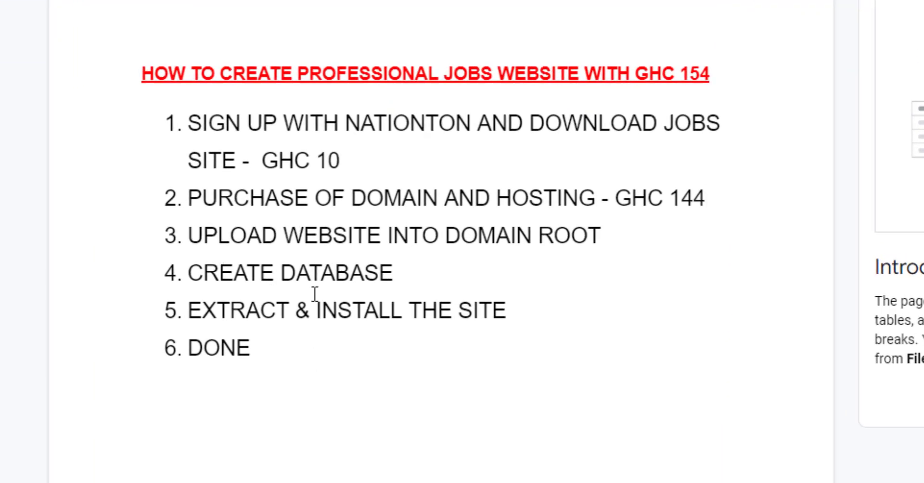
click(466, 390)
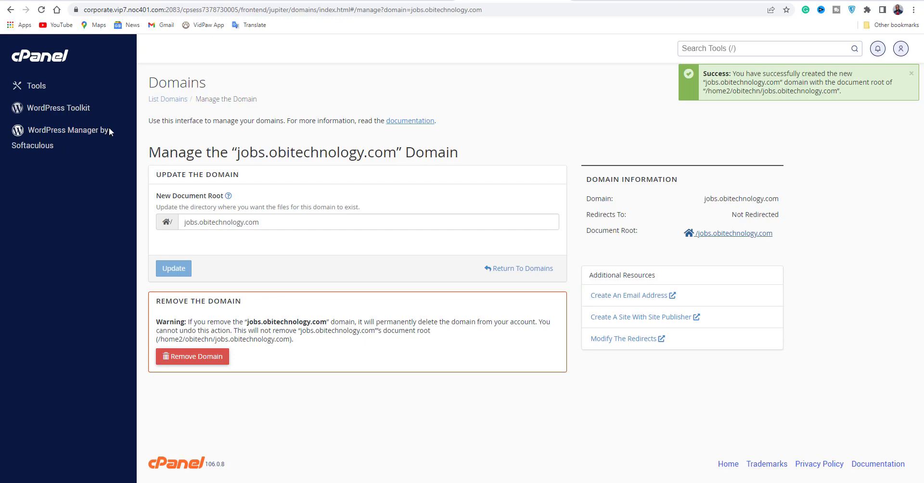
click(34, 88)
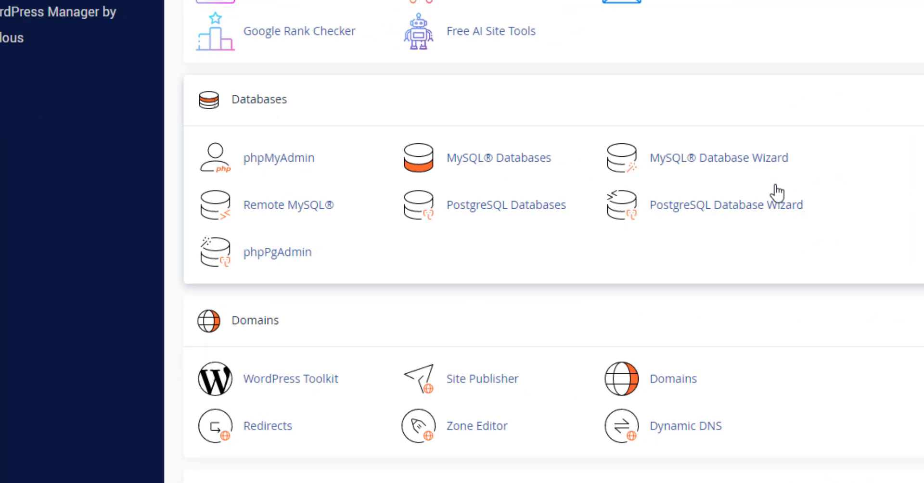
click(708, 167)
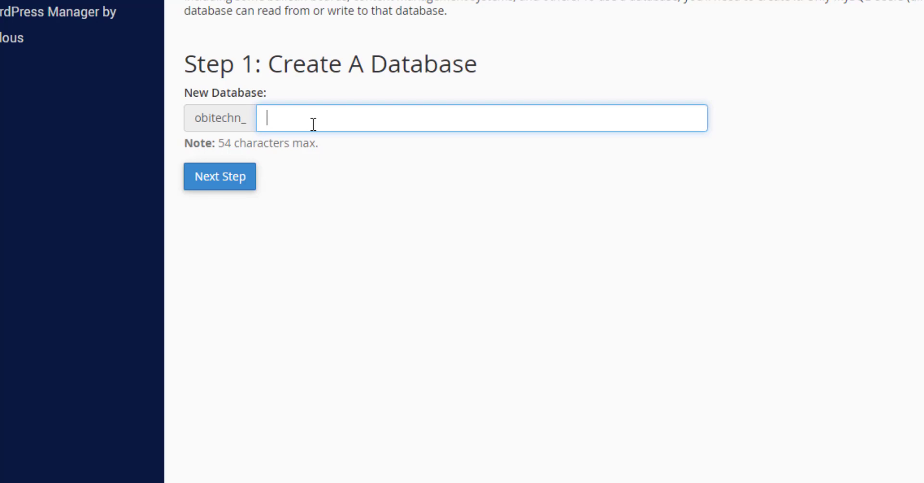
- Create a new MySQL database named job under the account prefix and continue to creating its user
text(job)
key(Tab)
drag(245, 122, 200, 122)
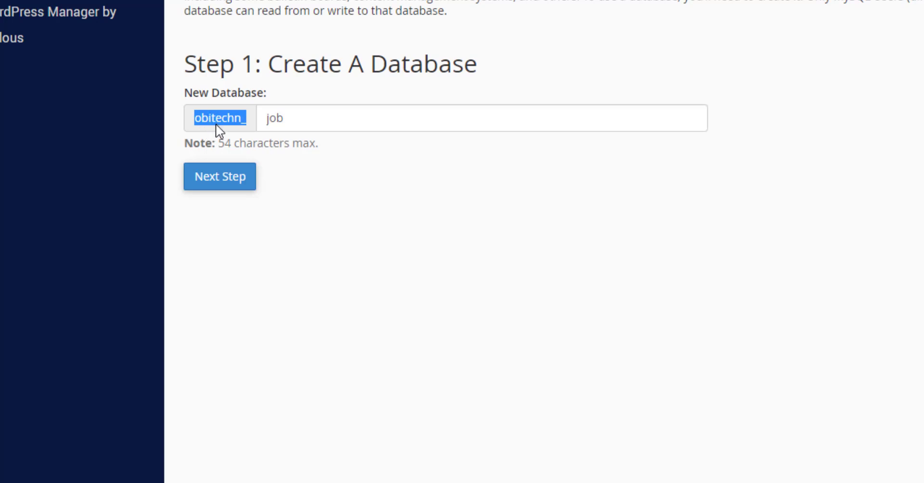
click(240, 124)
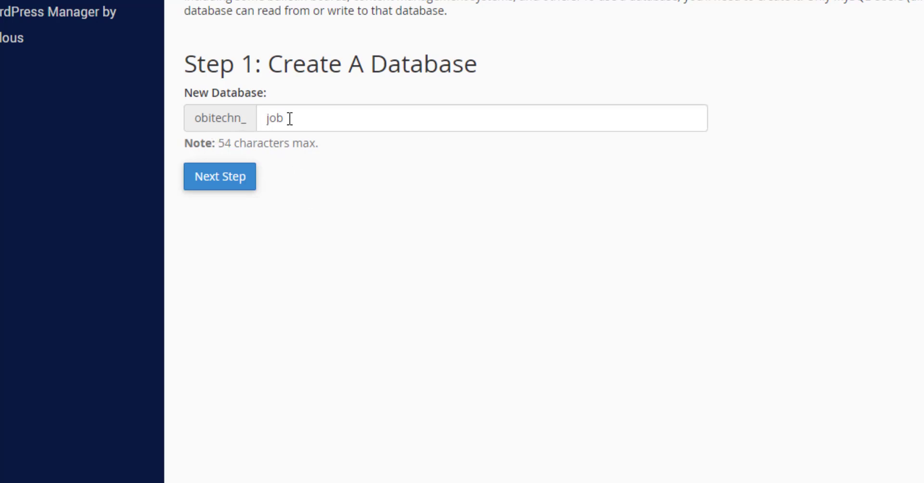
click(238, 189)
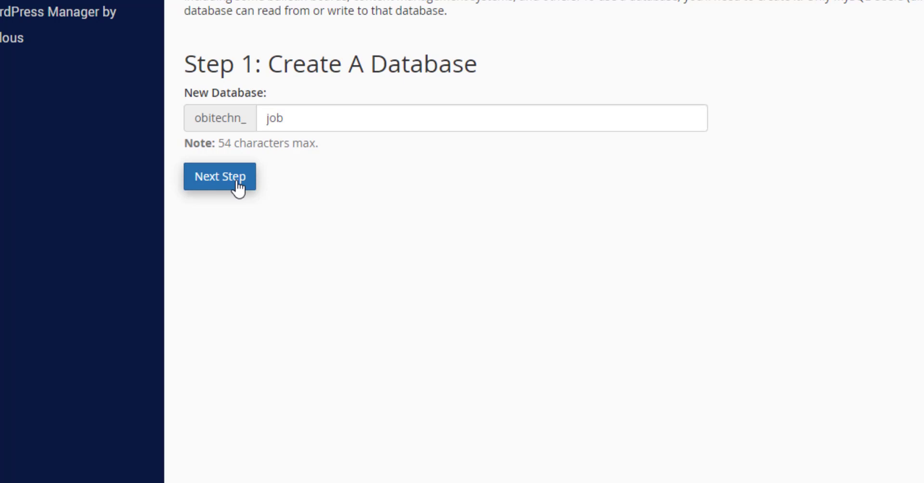
click(238, 187)
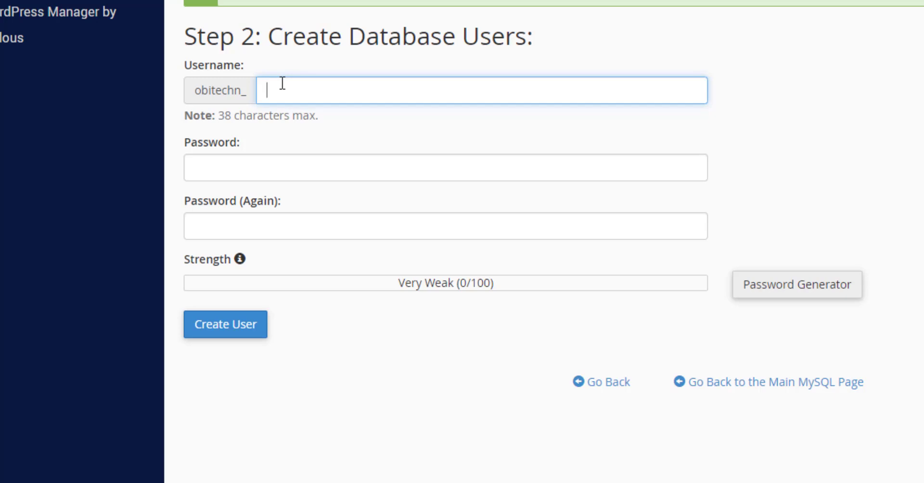
- Create the database user jobsite under the account prefix
text(job s)
key(BackSpace)
key(BackSpace)
text(site)
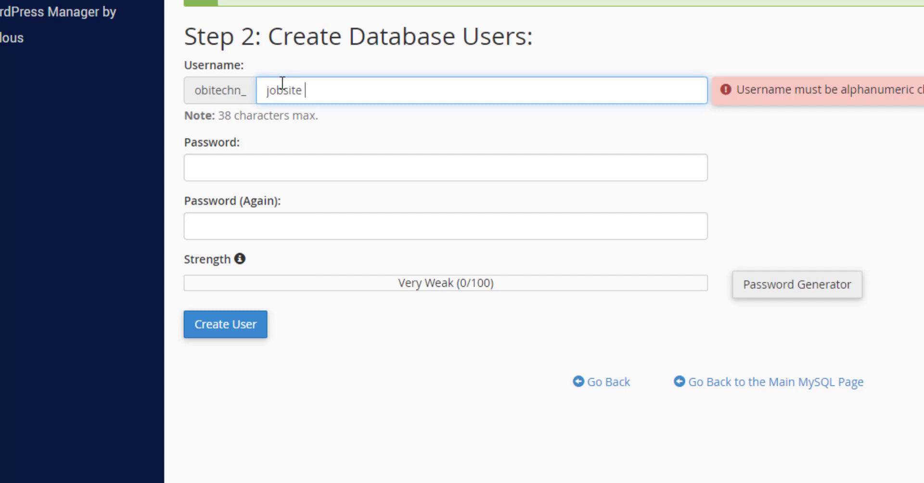
key(BackSpace)
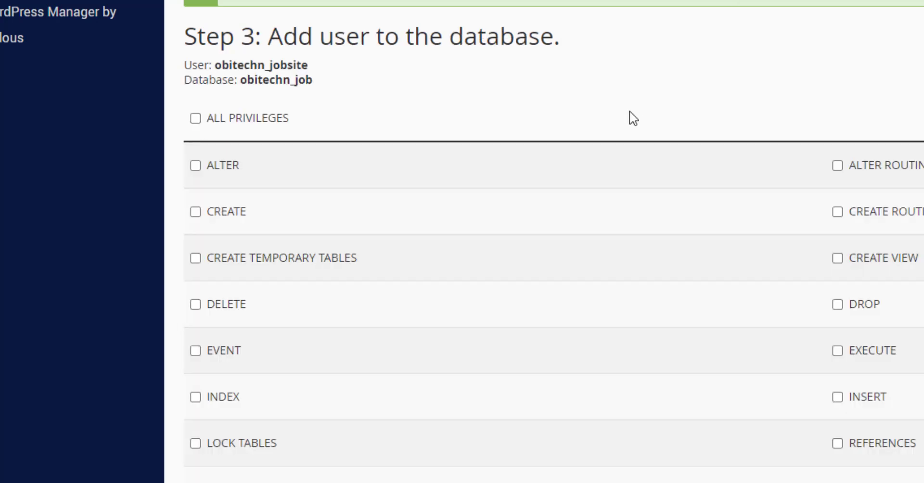
- Grant the jobsite user all privileges on the obitechn_job database
scroll(343, 270, down, 3)
scroll(295, 215, up, 3)
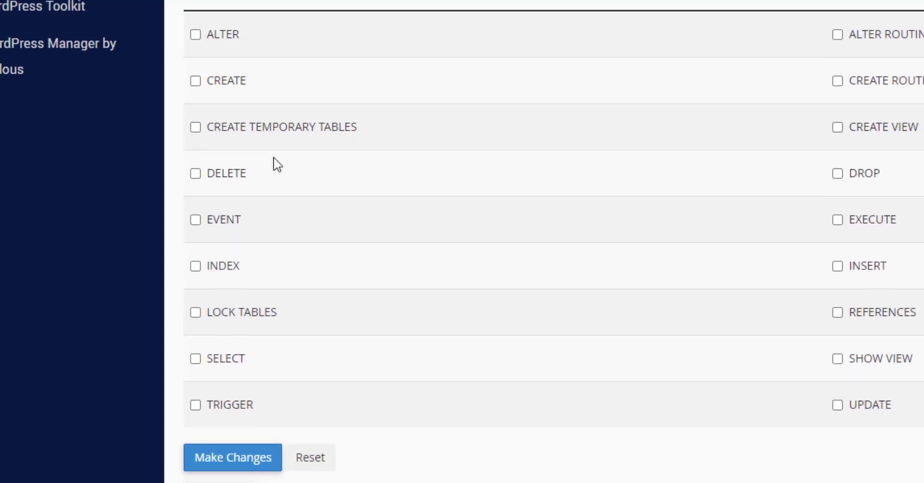
click(196, 74)
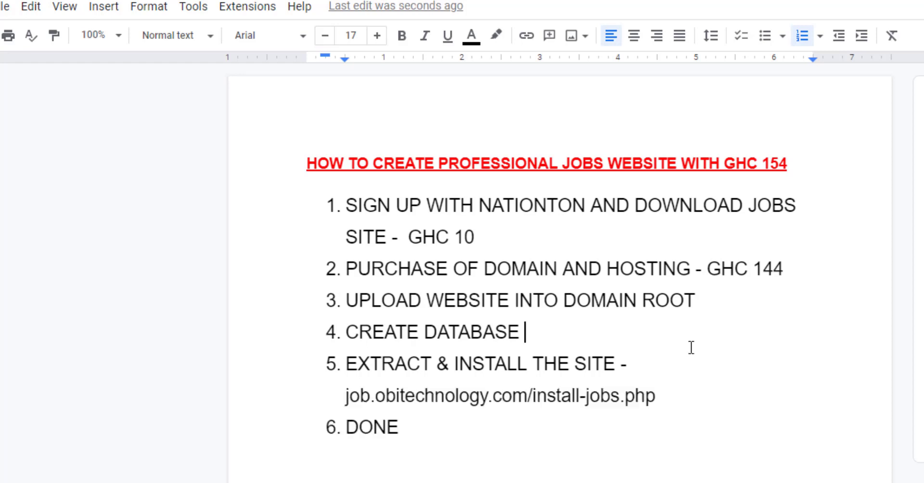
- Examine the installer address job.obitechnology.com/install-jobs.php in the extract and install item of the Google Docs outline
click(693, 420)
click(692, 407)
drag(347, 396, 397, 396)
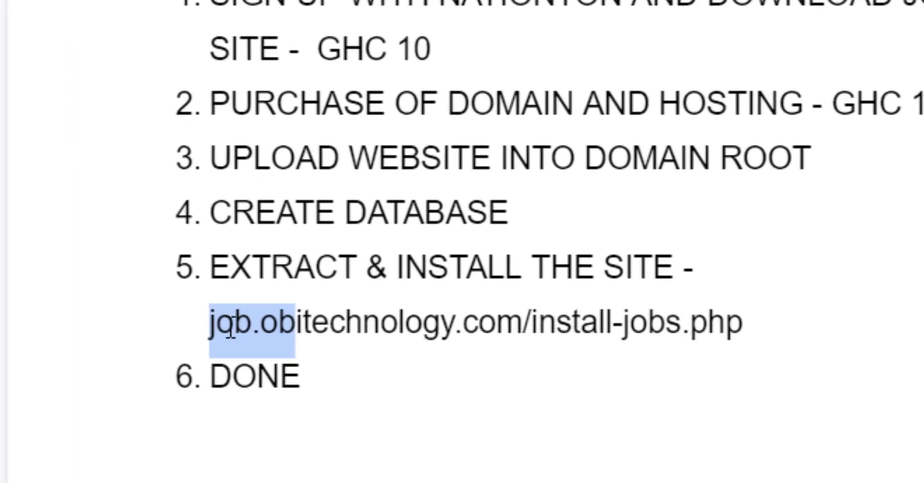
click(230, 333)
drag(205, 331, 513, 334)
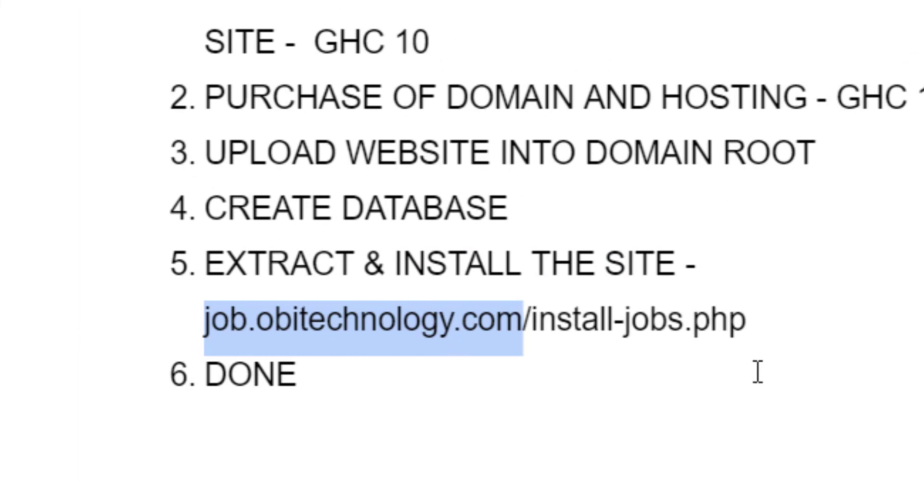
click(701, 374)
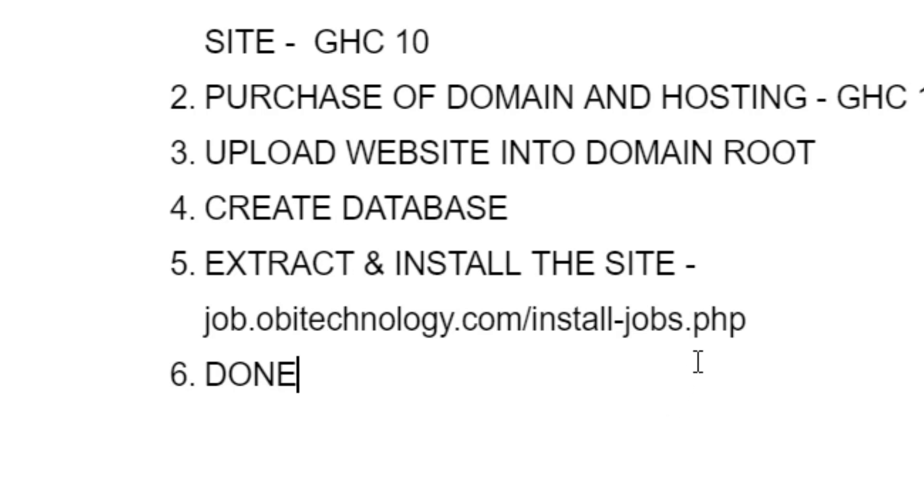
- Load the install-jobs.php address from the outline in a new browser tab and extract The FOJ application
drag(762, 324, 173, 351)
right_click(208, 317)
click(298, 163)
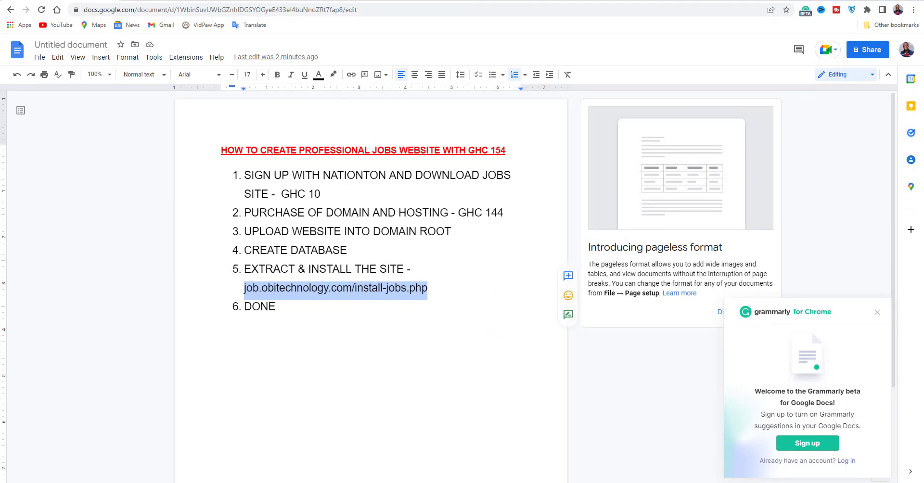
key(ctrl+t)
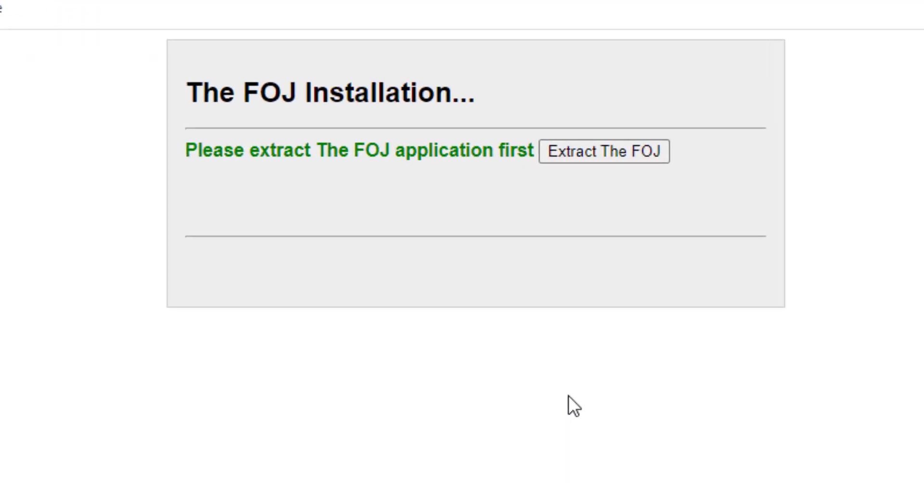
click(605, 152)
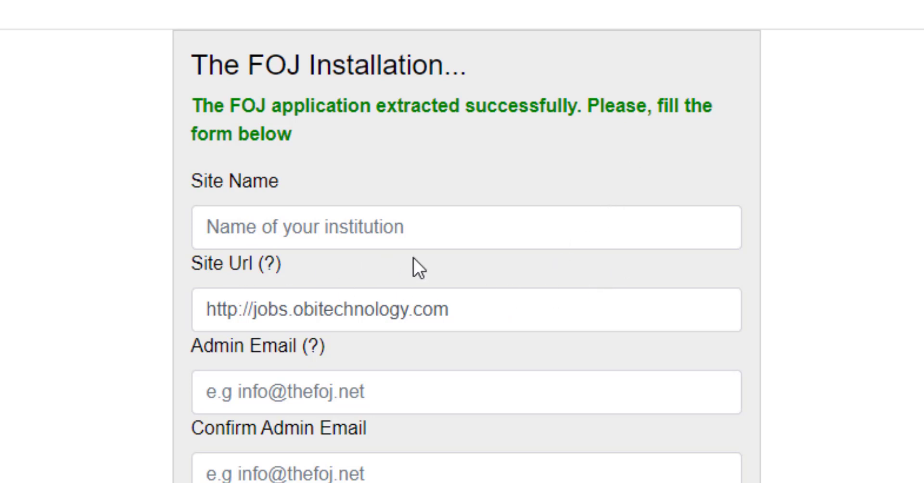
click(511, 239)
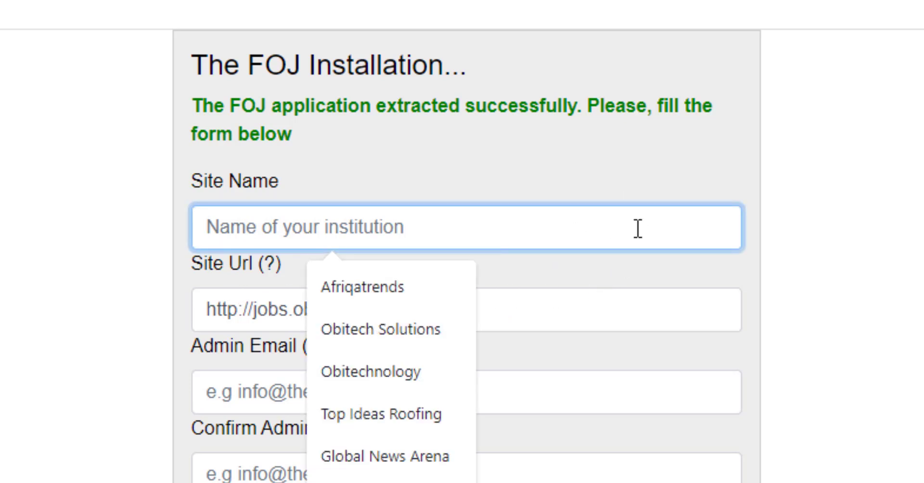
text(Obitech Solutions)
click(413, 298)
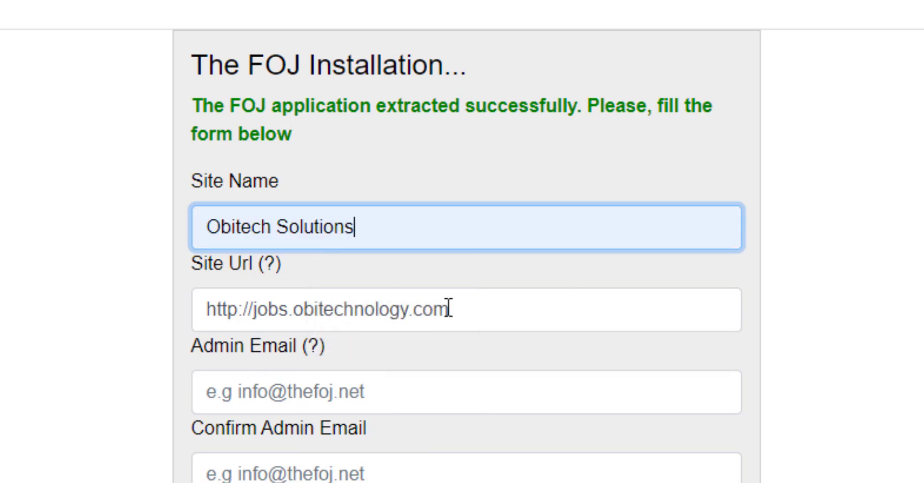
click(505, 351)
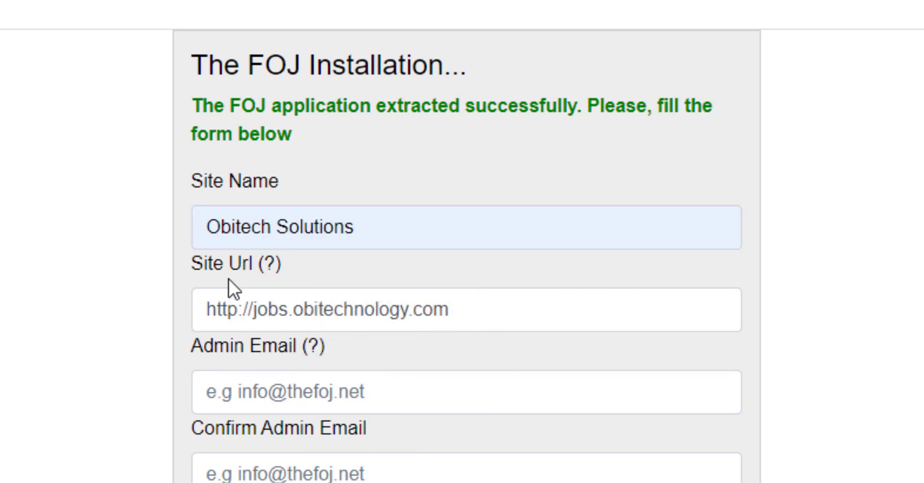
click(477, 317)
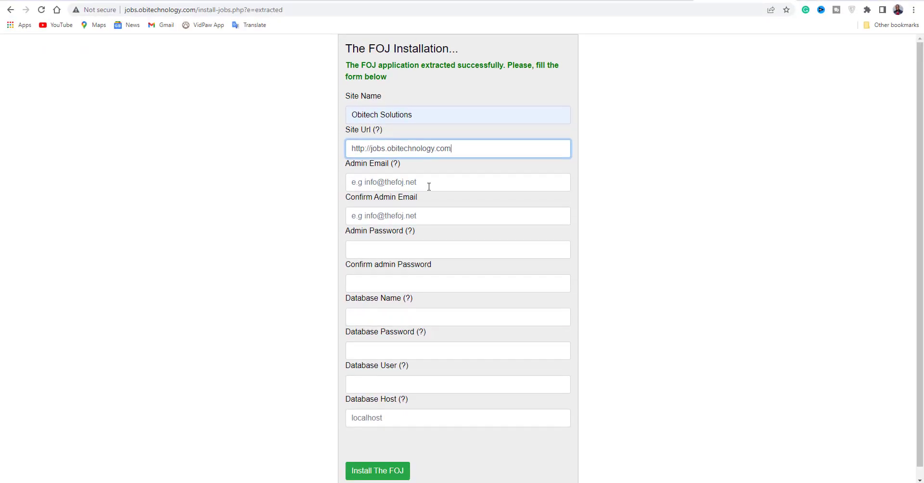
- Fill in the admin email and its confirmation with the administrator's e-mail address
click(381, 182)
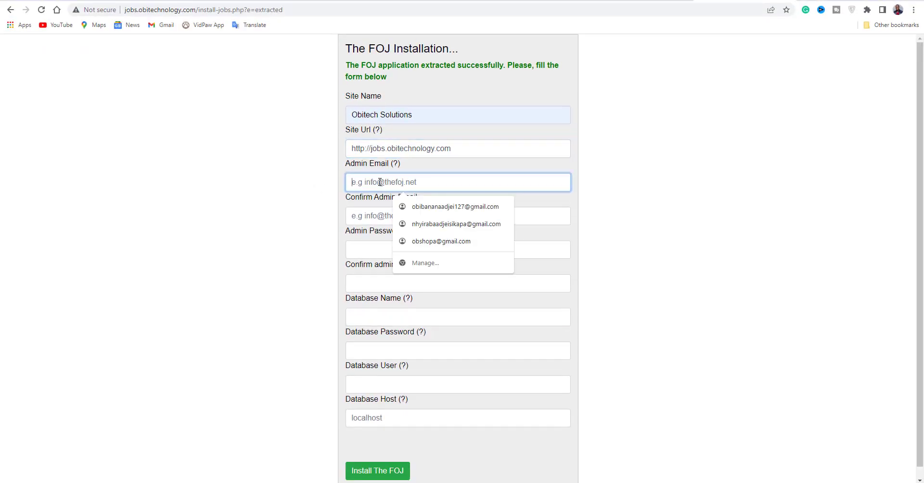
click(442, 207)
click(568, 239)
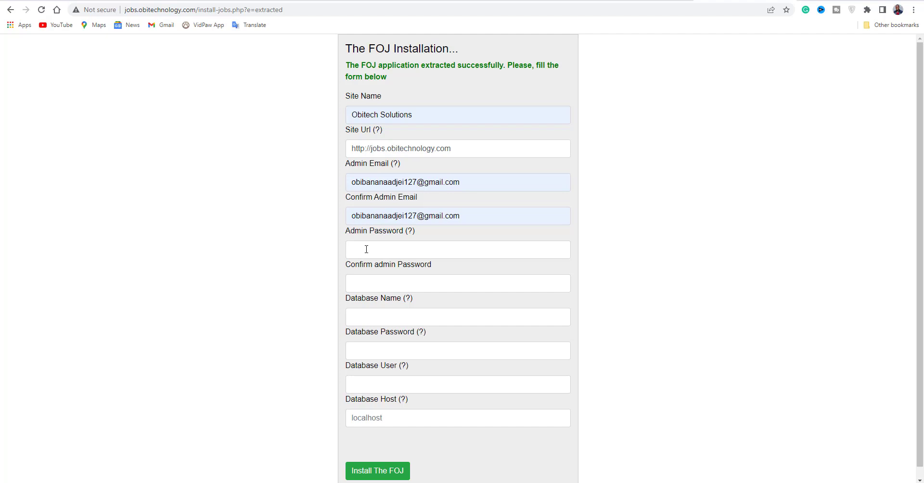
- Enter and confirm the admin password, and set the database name to obitechn_job
click(399, 314)
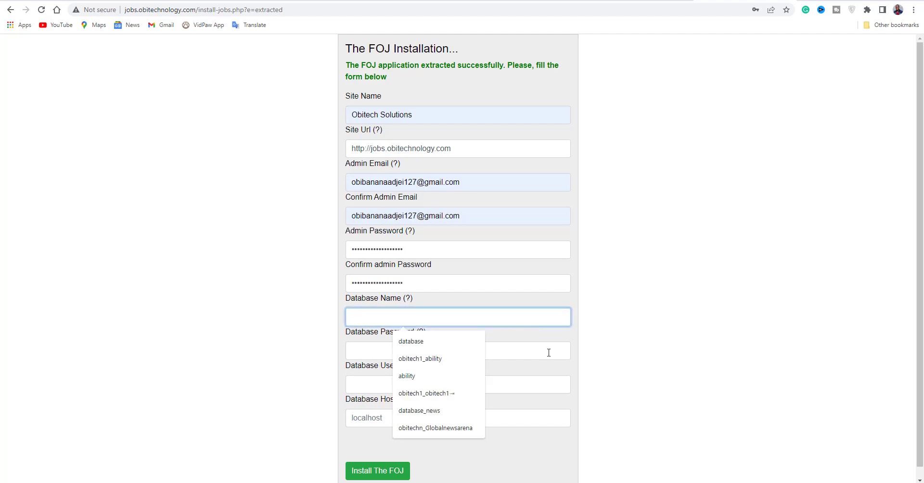
key(Escape)
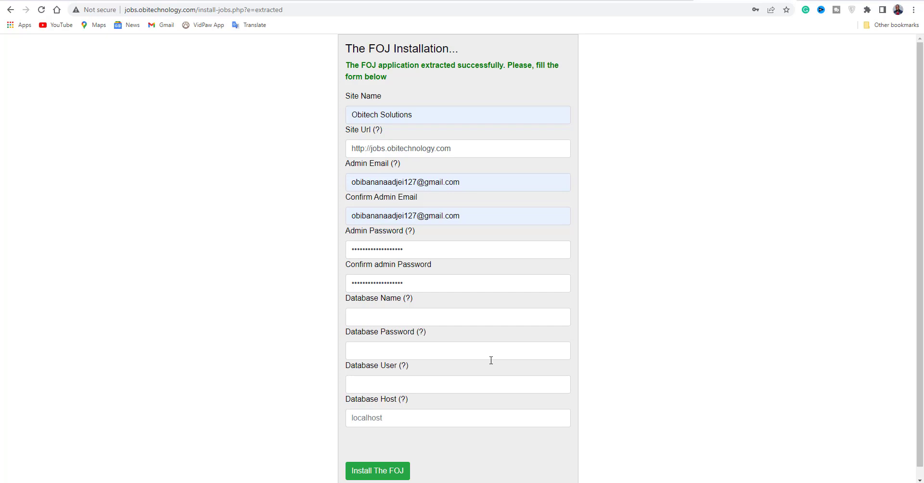
click(405, 321)
text(obitechn)
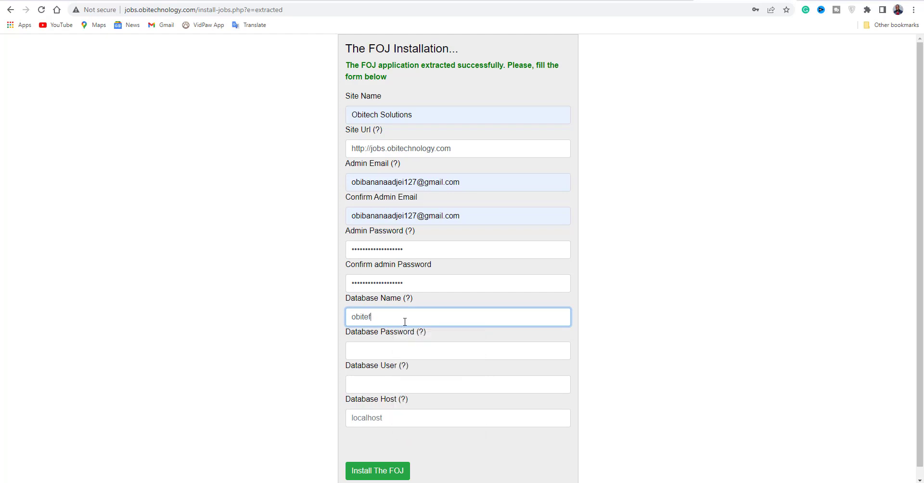
text(_job)
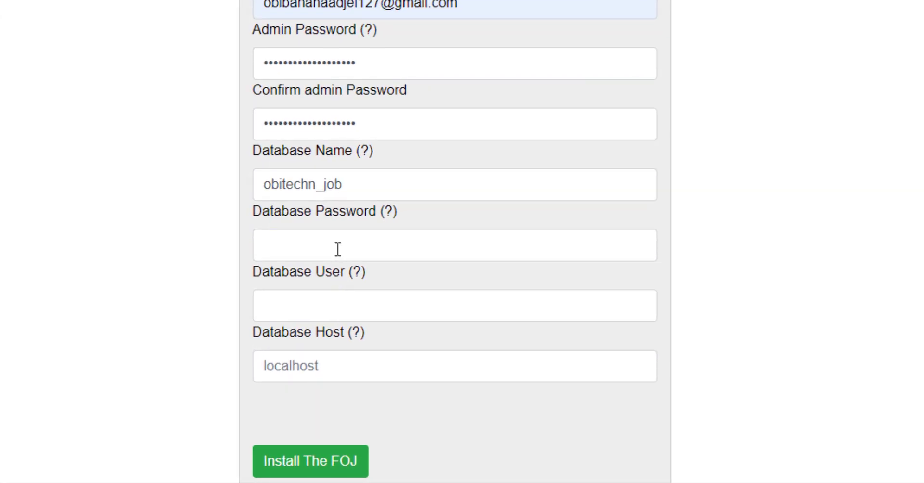
- Enter the database password and set the database user to Obitechn_jobsite
click(289, 314)
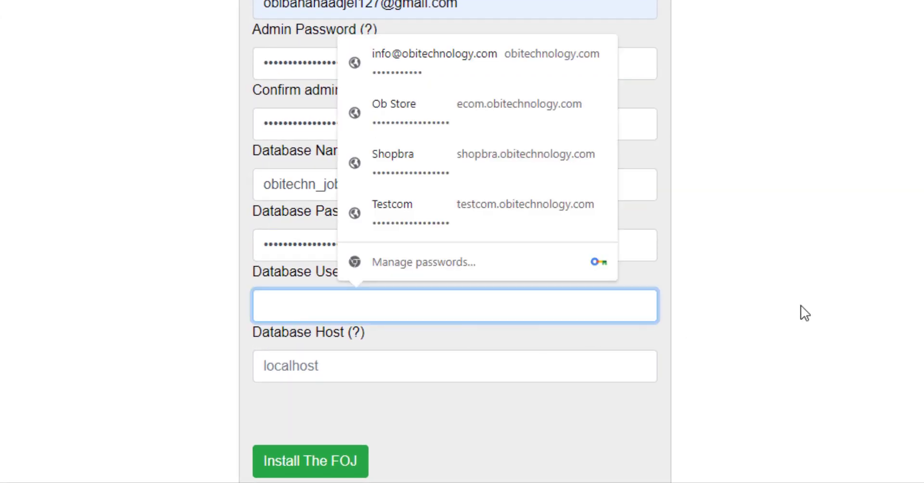
click(804, 312)
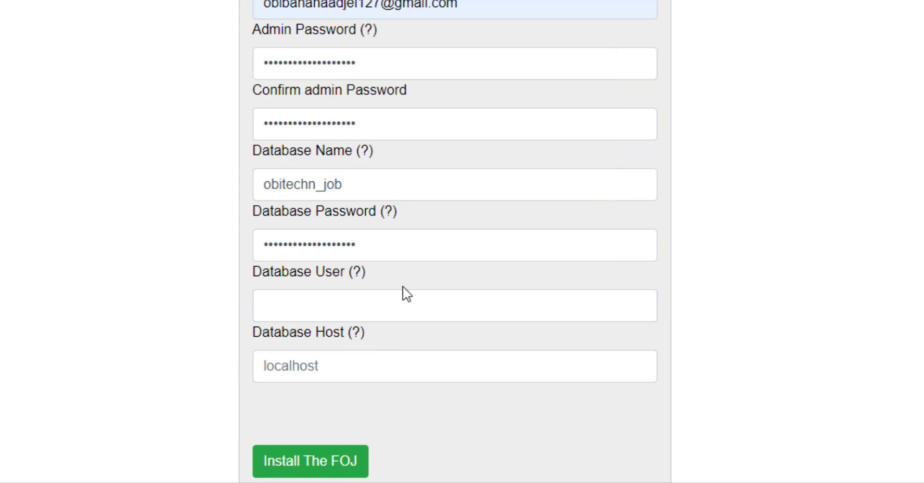
click(313, 307)
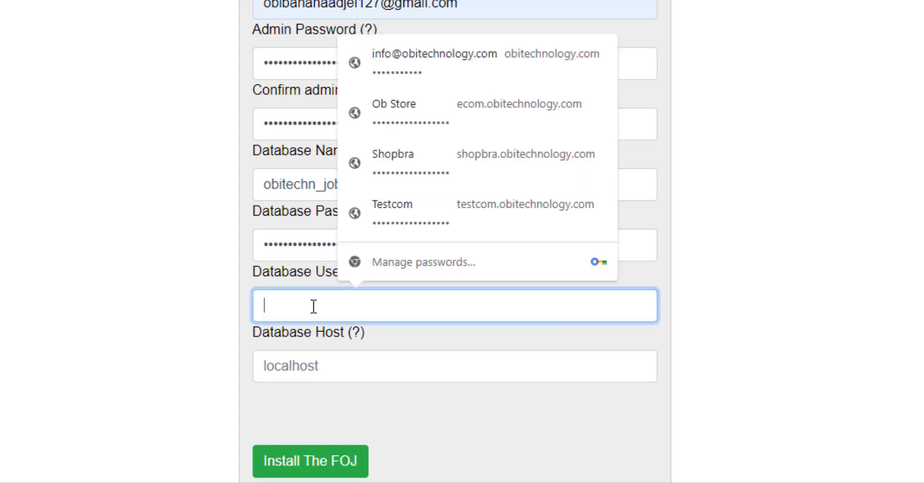
text(Obitech)
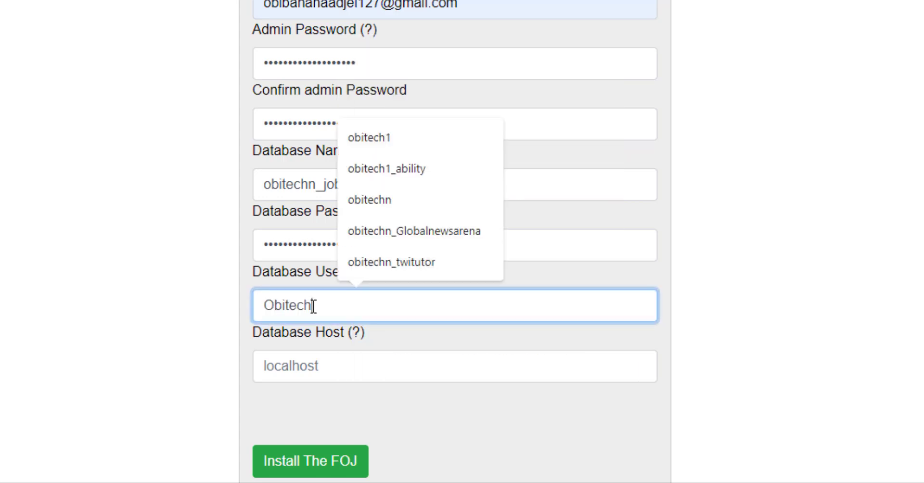
text(n_)
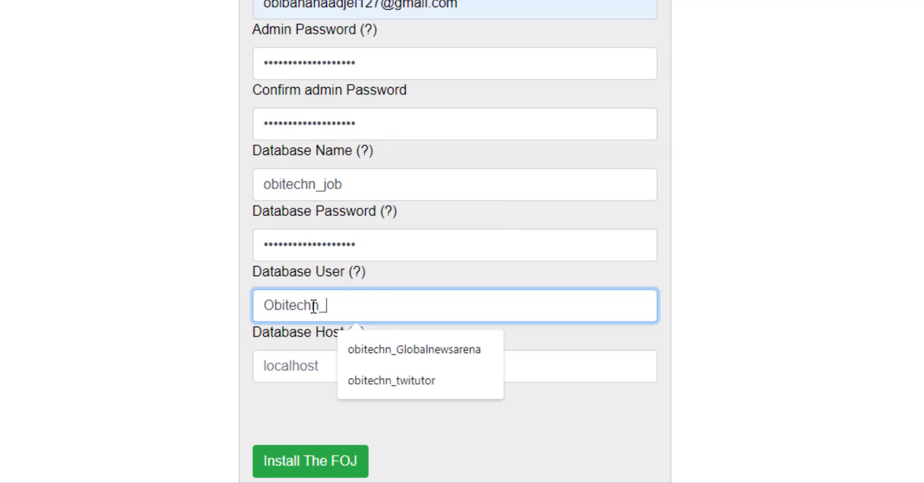
text(jobsite)
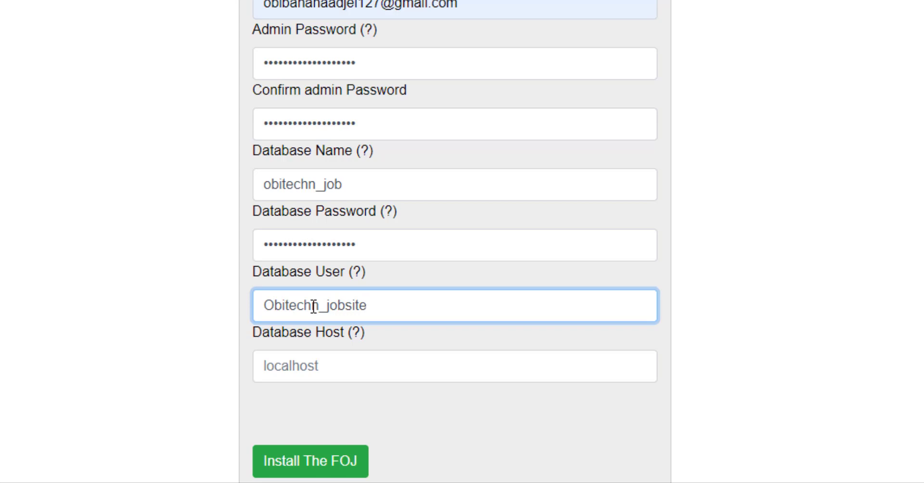
- Set the database host to localhost and start installing The FOJ
click(303, 369)
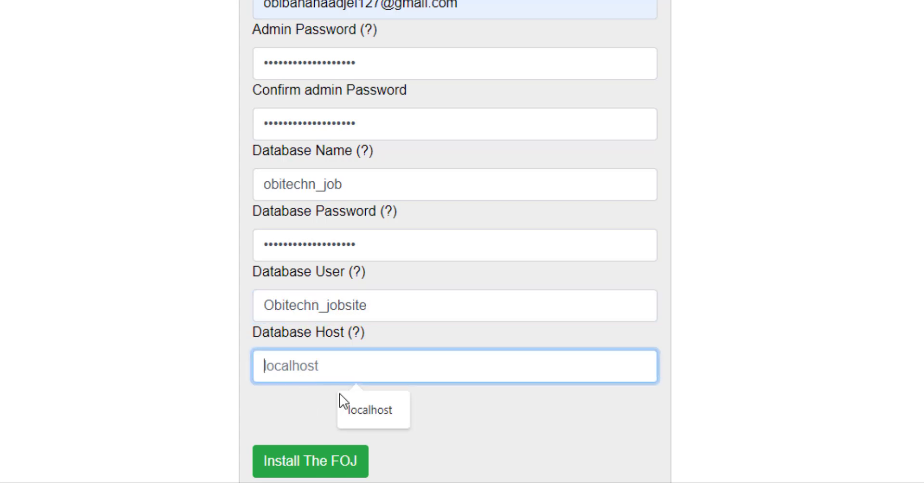
click(351, 410)
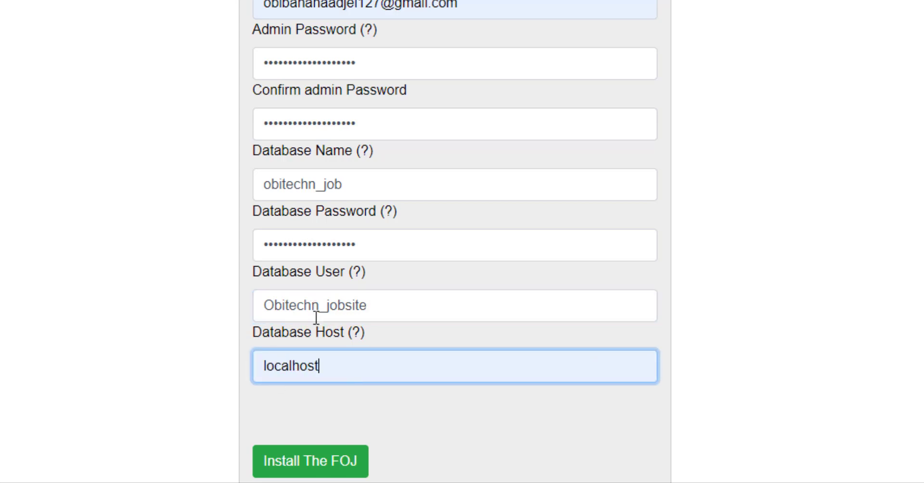
scroll(333, 161, down, 1)
scroll(334, 162, up, 1)
scroll(452, 221, down, 1)
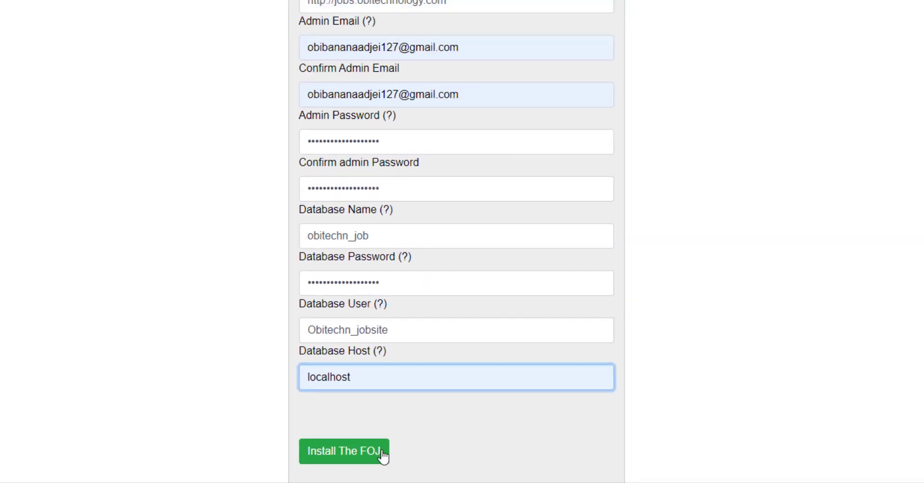
click(383, 450)
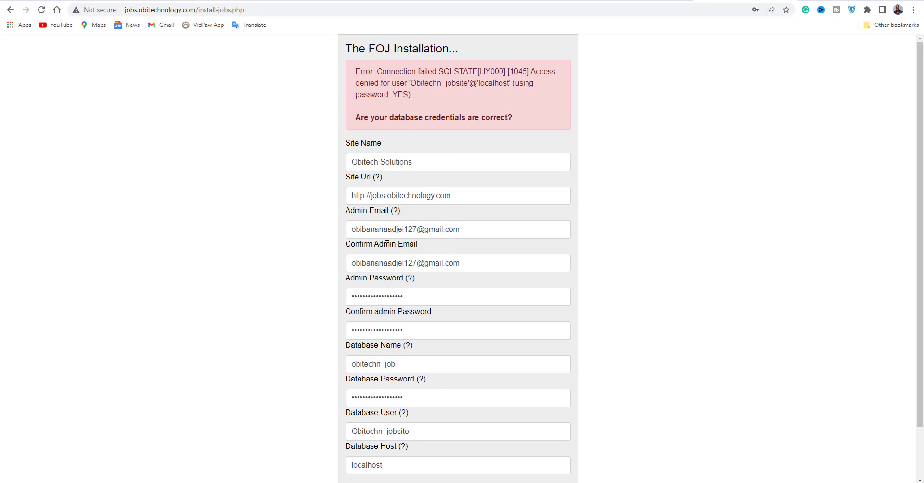
- Correct the database user to lowercase obitechn_jobsite and run The FOJ installation through its final cleanup
scroll(399, 255, down, 1)
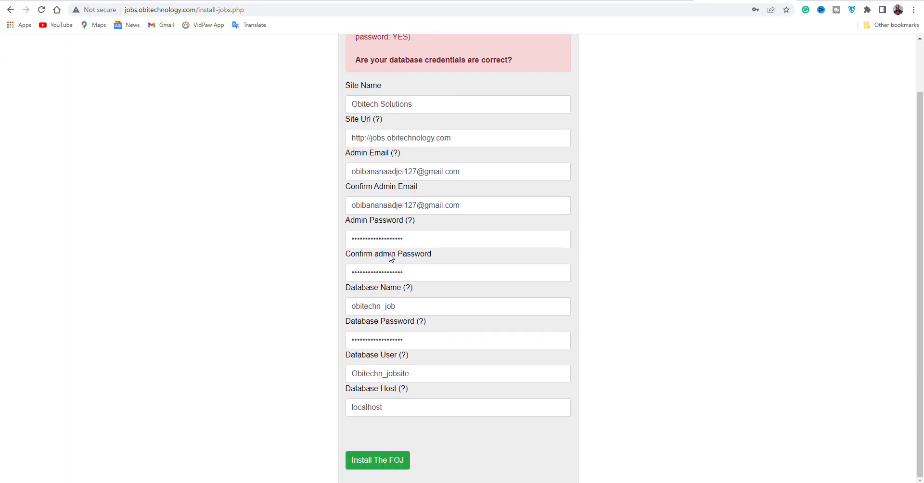
click(359, 372)
key(BackSpace)
text(o)
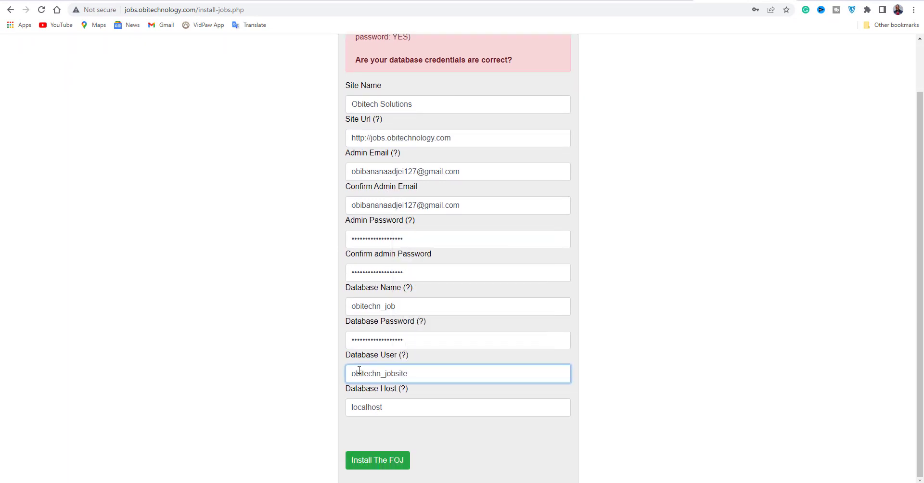
click(389, 462)
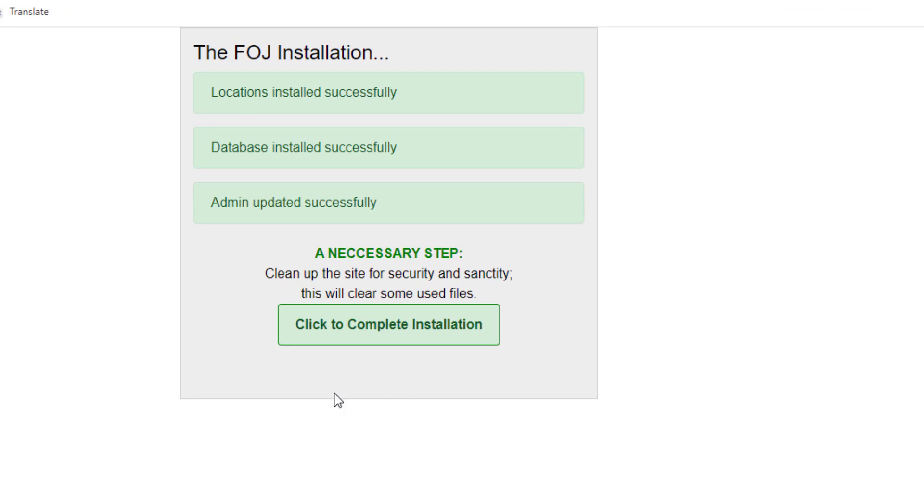
click(365, 324)
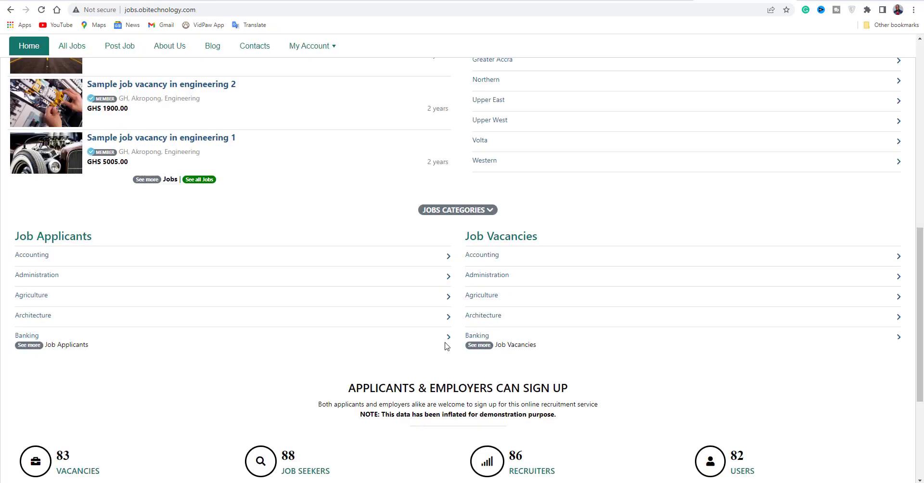
- Examine the new jobs site's homepage sections, including the banner, latest jobs and categories, and look over the Nationton Republic homepage
scroll(413, 328, up, 5)
scroll(417, 330, up, 3)
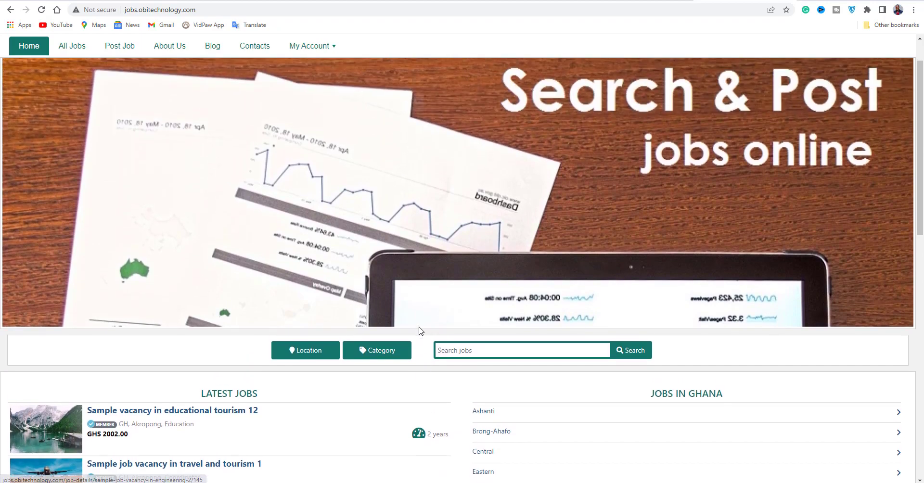
scroll(316, 208, down, 9)
scroll(314, 206, up, 9)
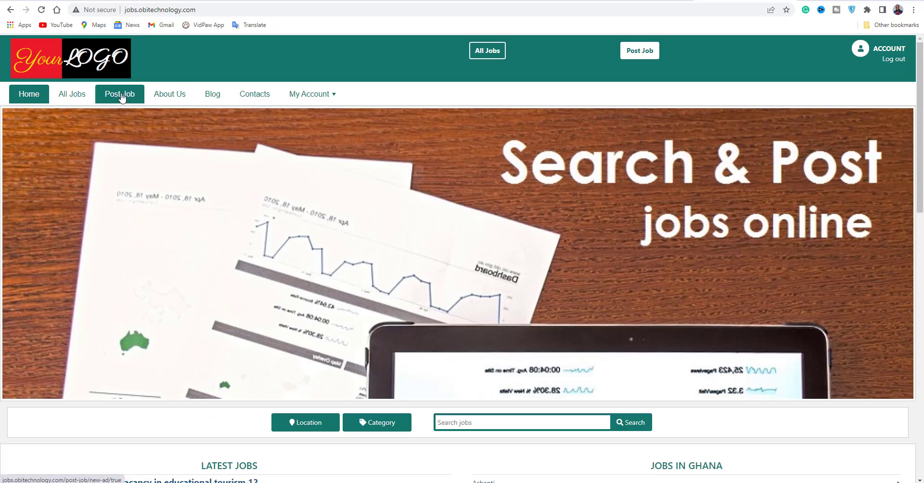
scroll(487, 331, down, 5)
scroll(487, 331, up, 5)
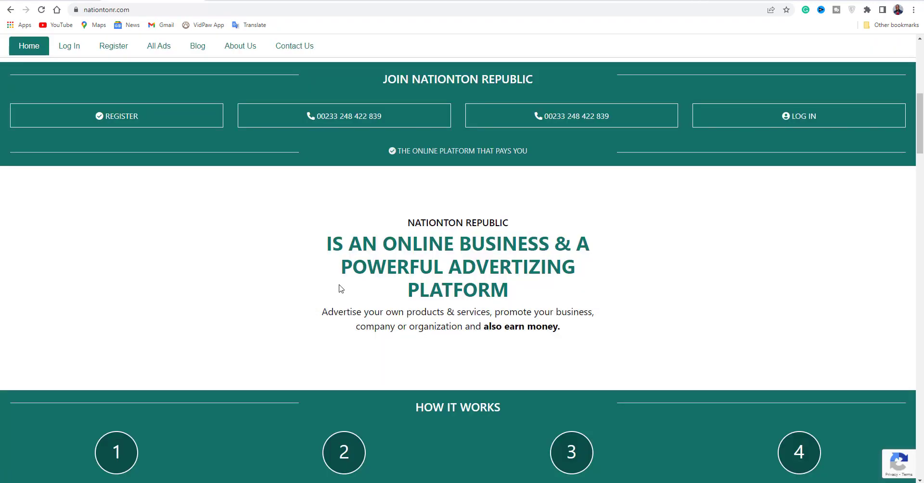
scroll(295, 270, up, 3)
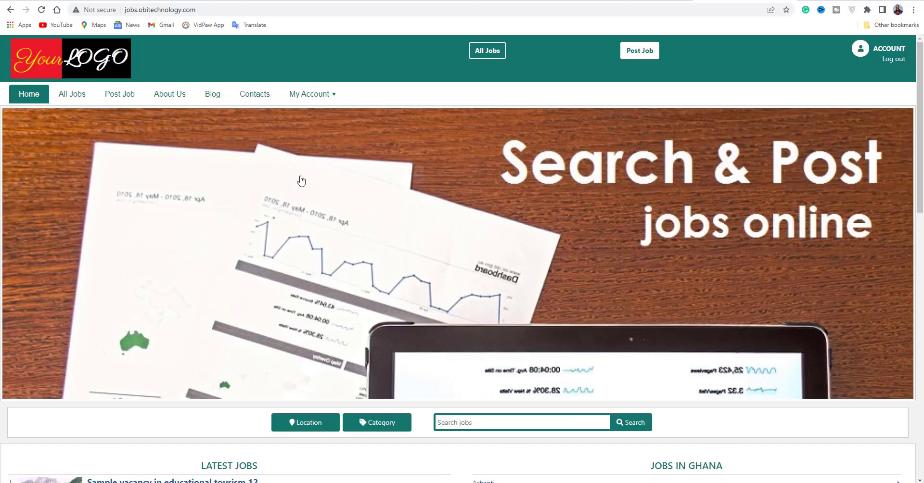
- Open the jobs site's admin dashboard at jobs.obitechnology.com/admin
click(367, 11)
click(367, 12)
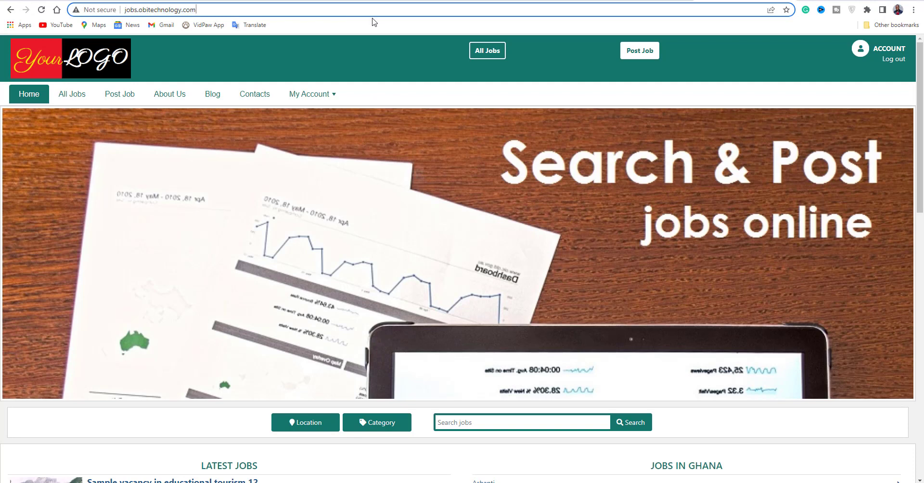
text(/admin)
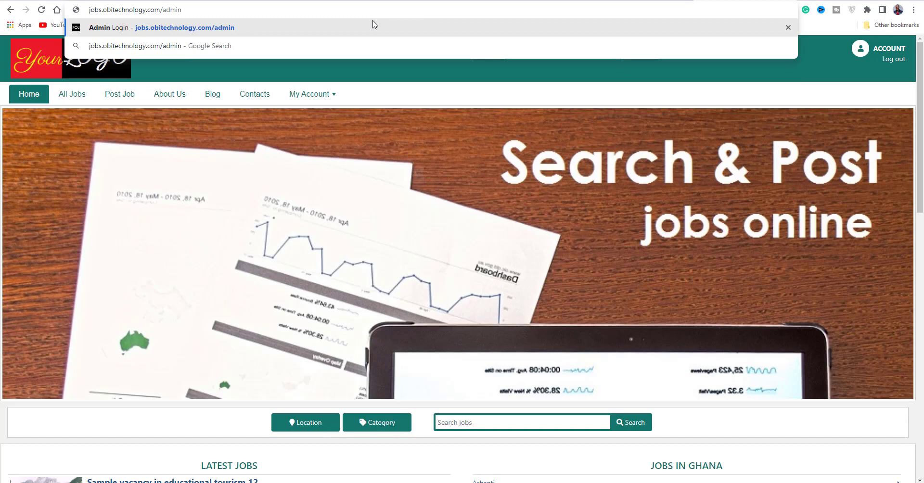
key(Return)
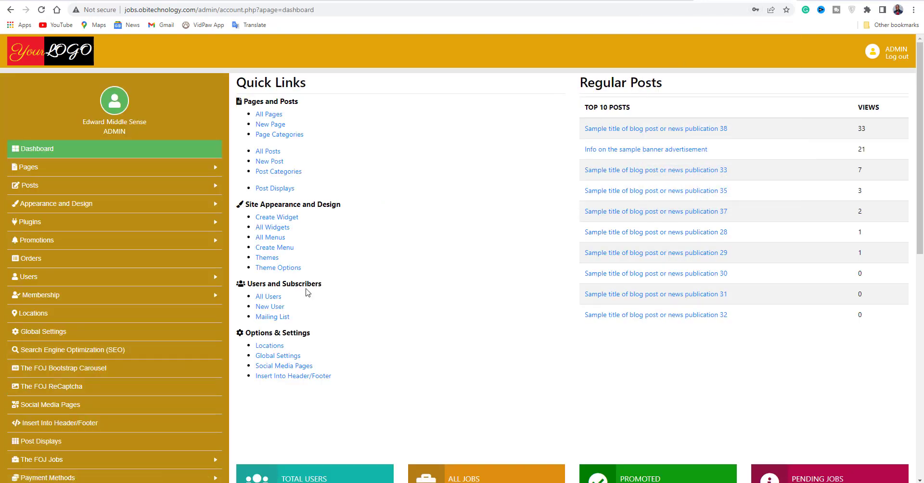
- Examine the admin dashboard's quick links, job statistics and the Membership, Users and Plugins options
scroll(127, 298, down, 5)
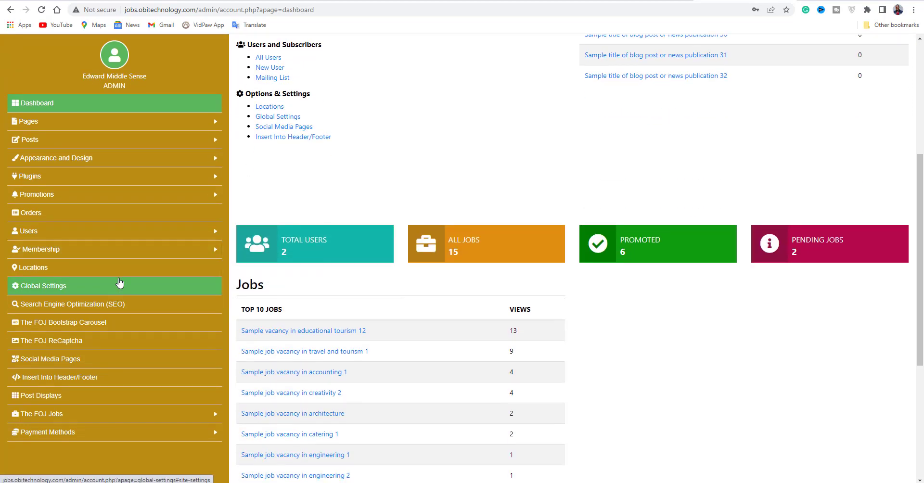
scroll(247, 201, up, 5)
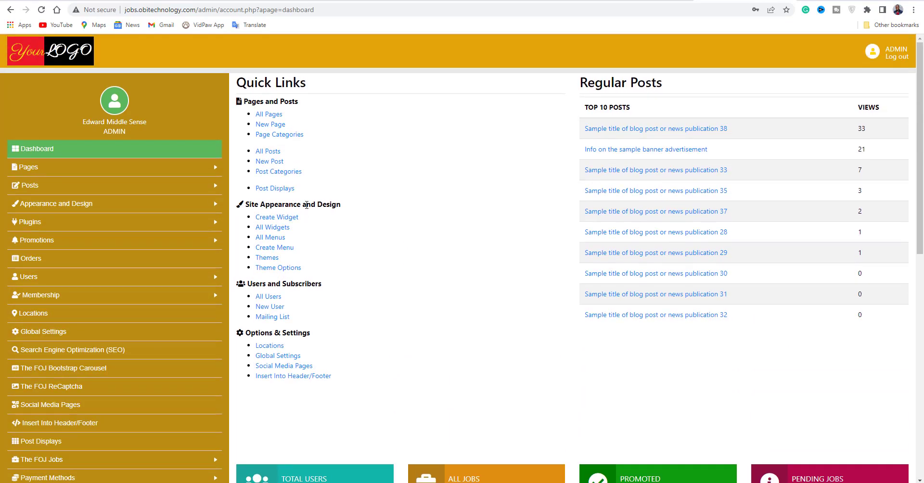
scroll(82, 231, down, 4)
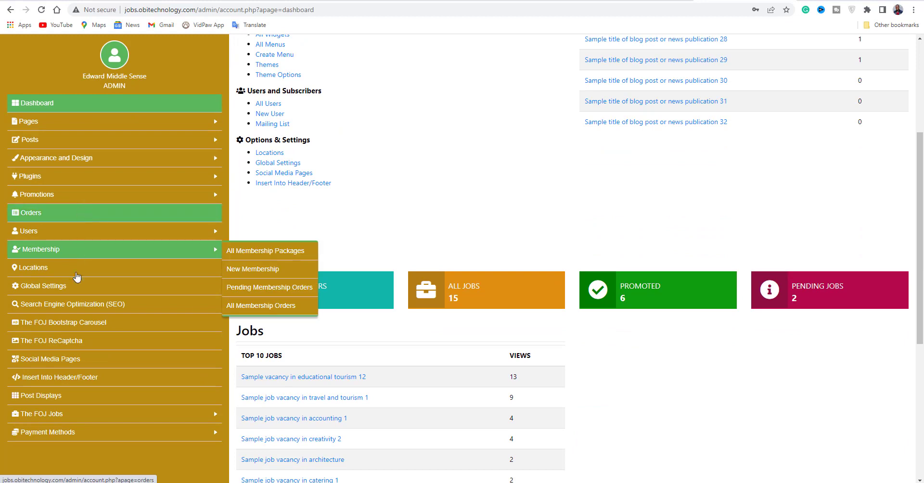
scroll(89, 357, up, 3)
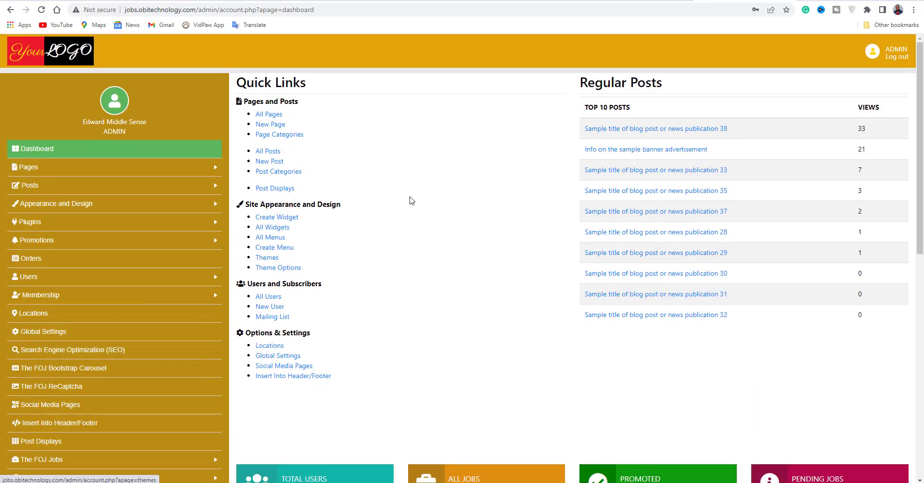
scroll(414, 216, down, 2)
scroll(424, 239, up, 3)
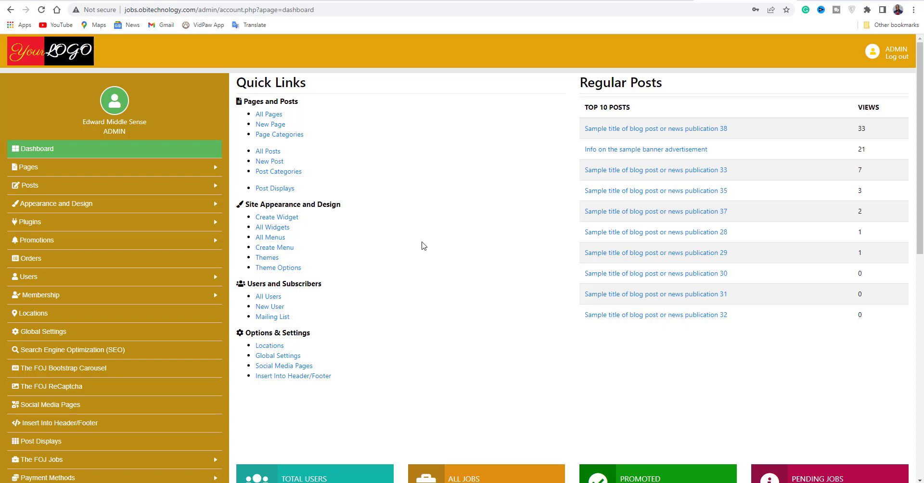
scroll(424, 246, down, 3)
scroll(507, 266, up, 3)
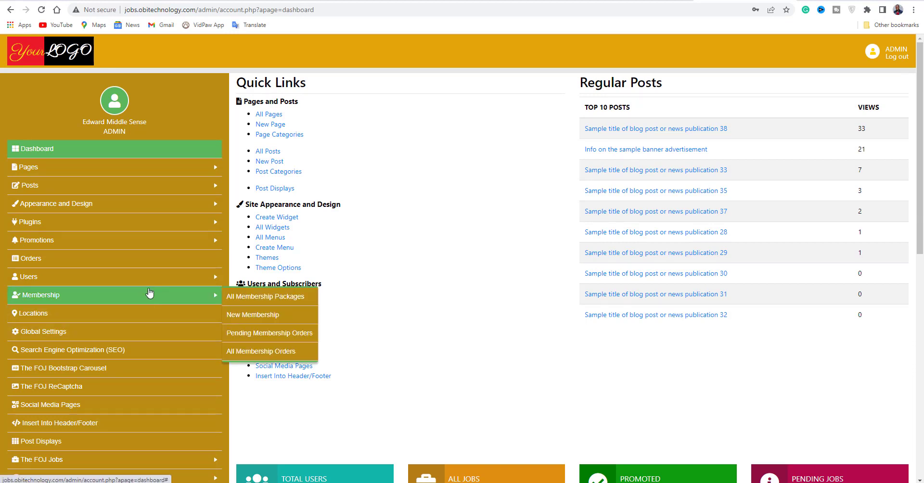
mouse_move(154, 284)
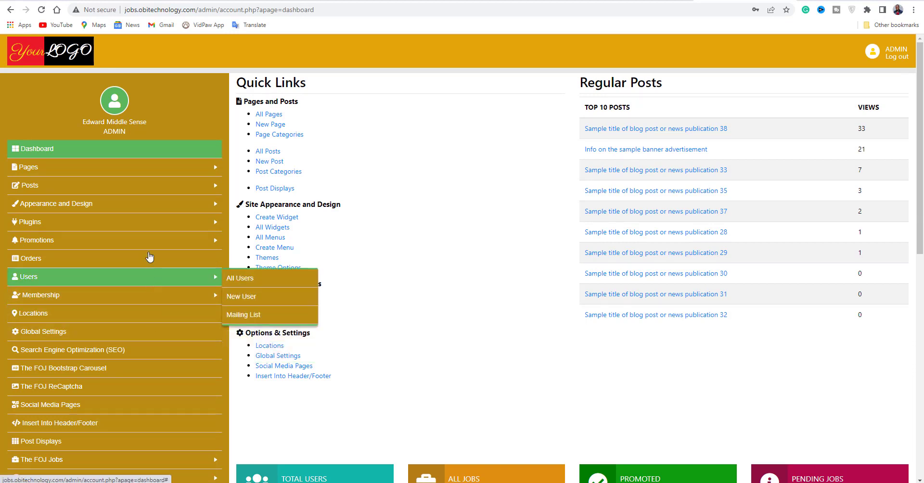
mouse_move(155, 234)
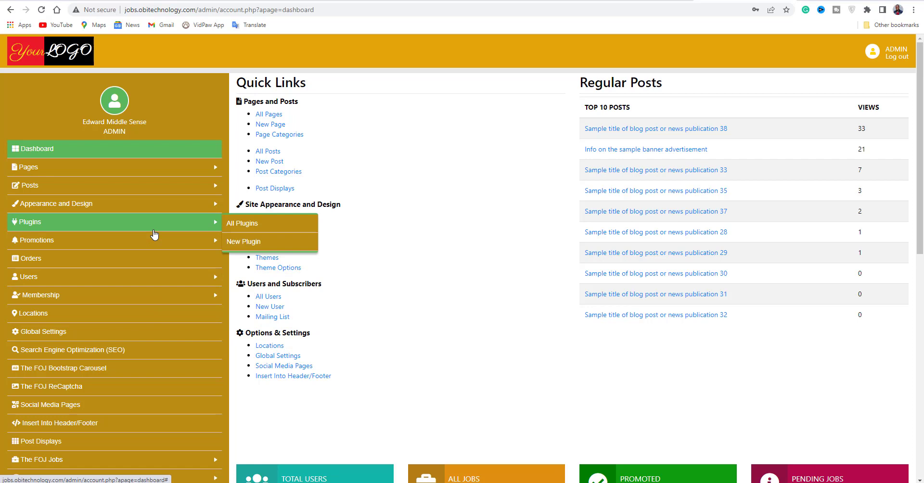